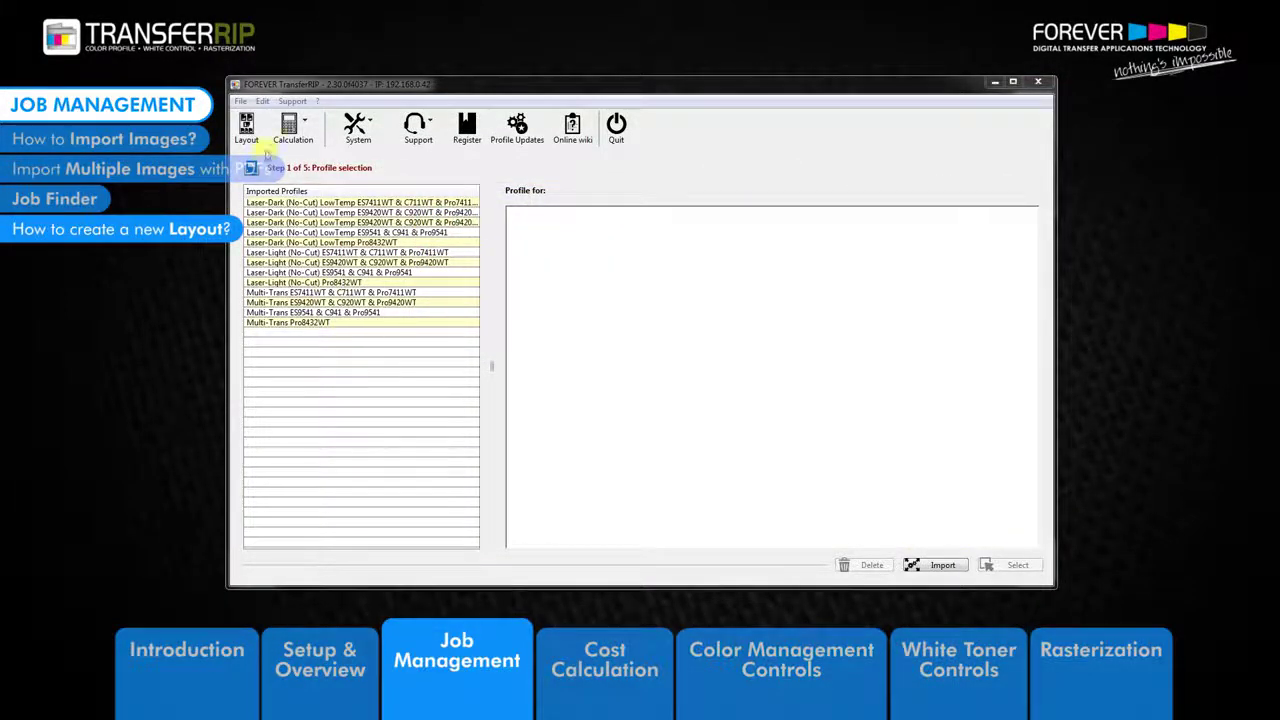
Step: Create a new layout job named "Dark Media Raster Images" and continue to its document management
click(246, 130)
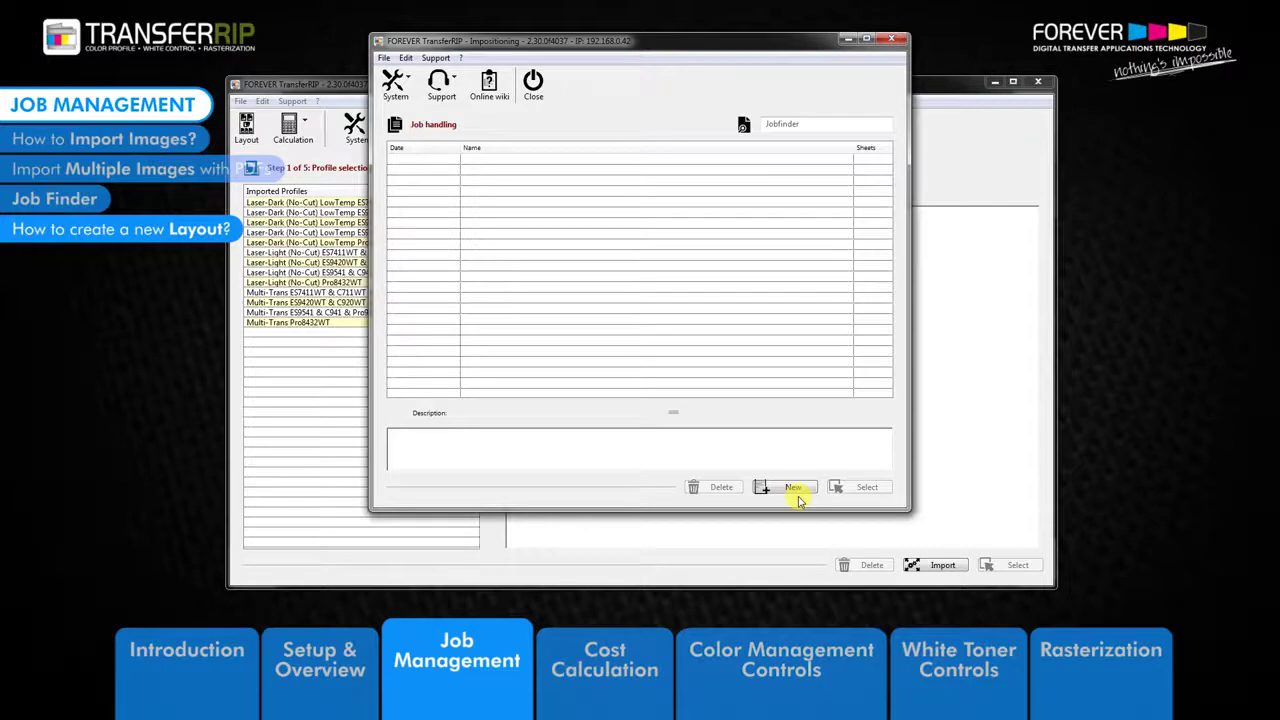
click(792, 489)
click(775, 123)
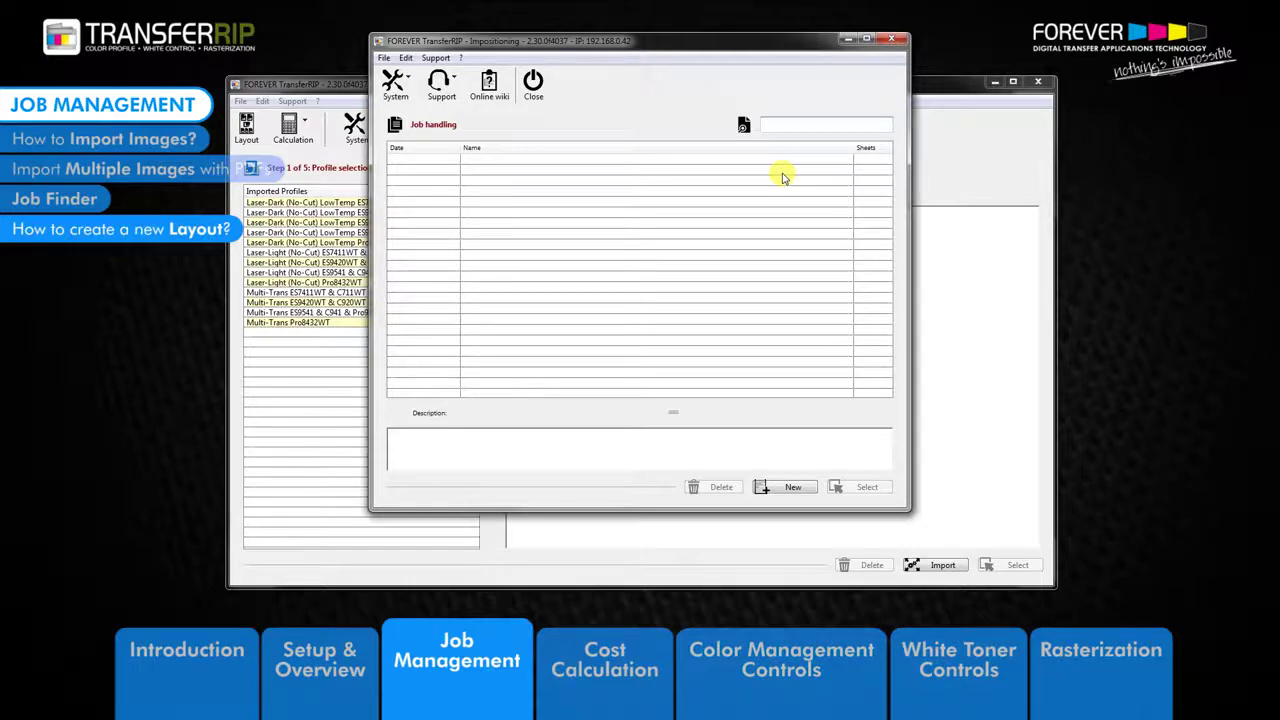
click(797, 488)
drag(537, 172, 451, 166)
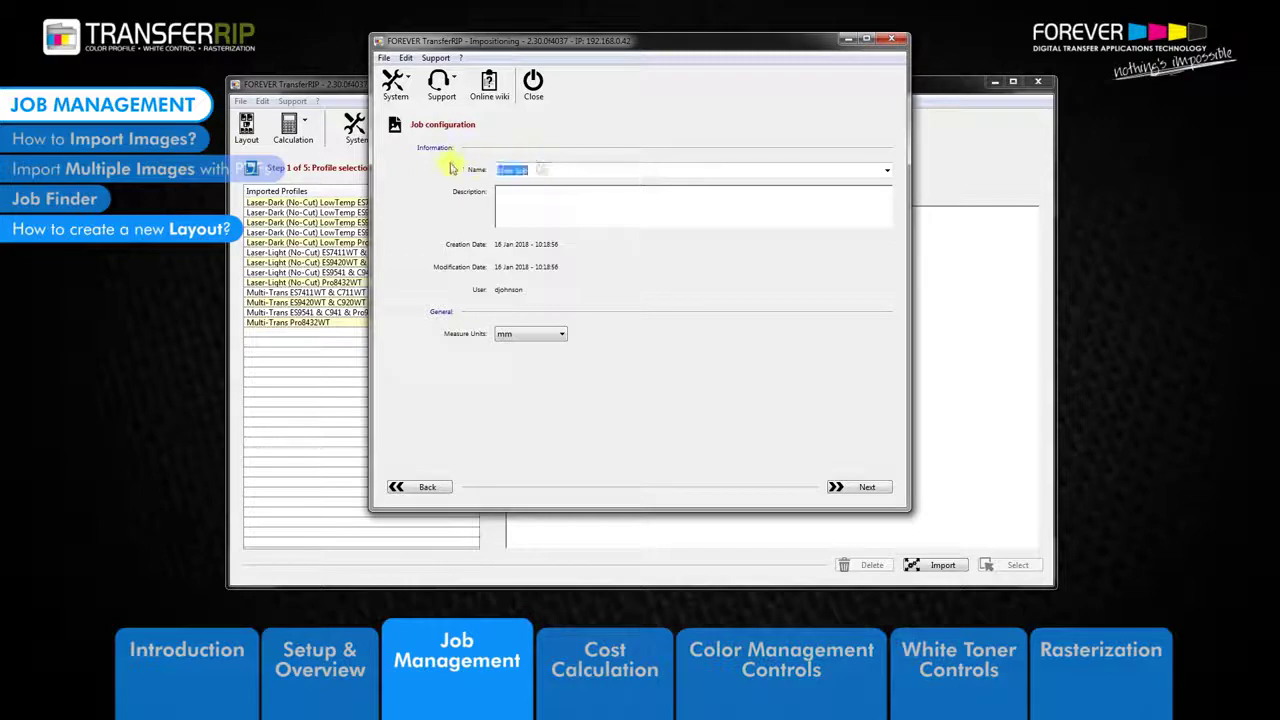
text(Dark Me)
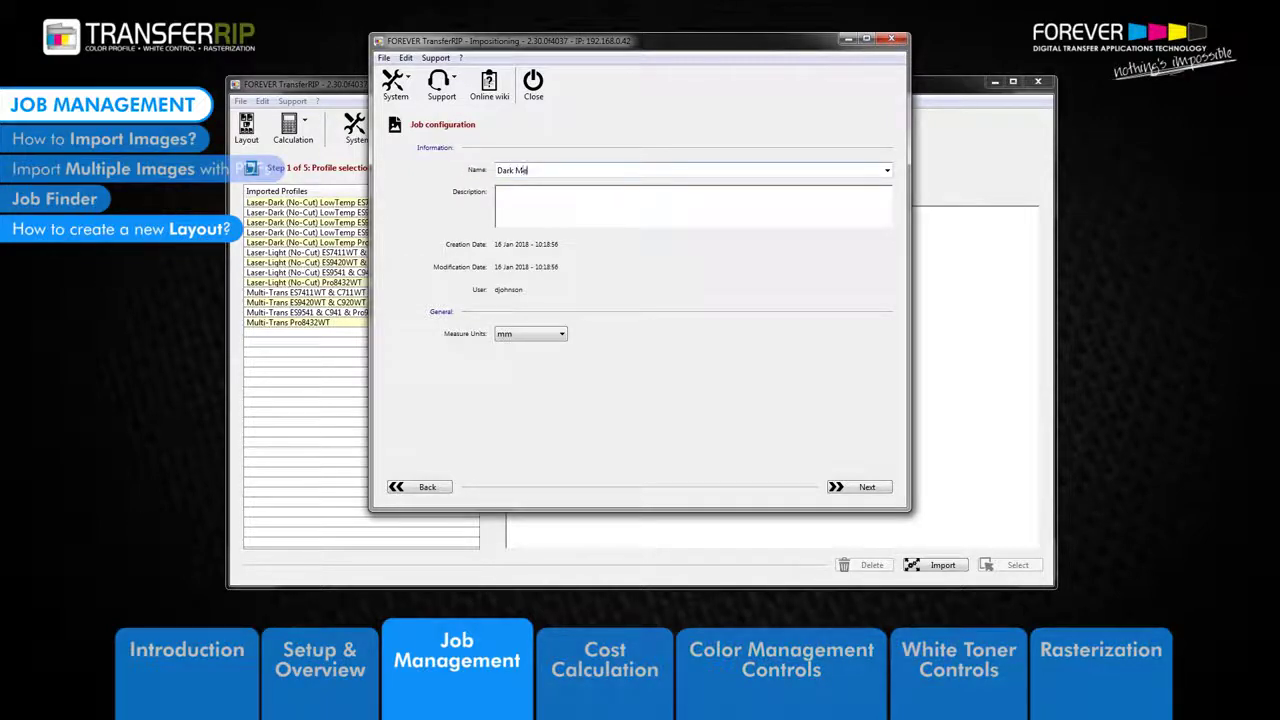
text(dia Raster Images)
click(533, 189)
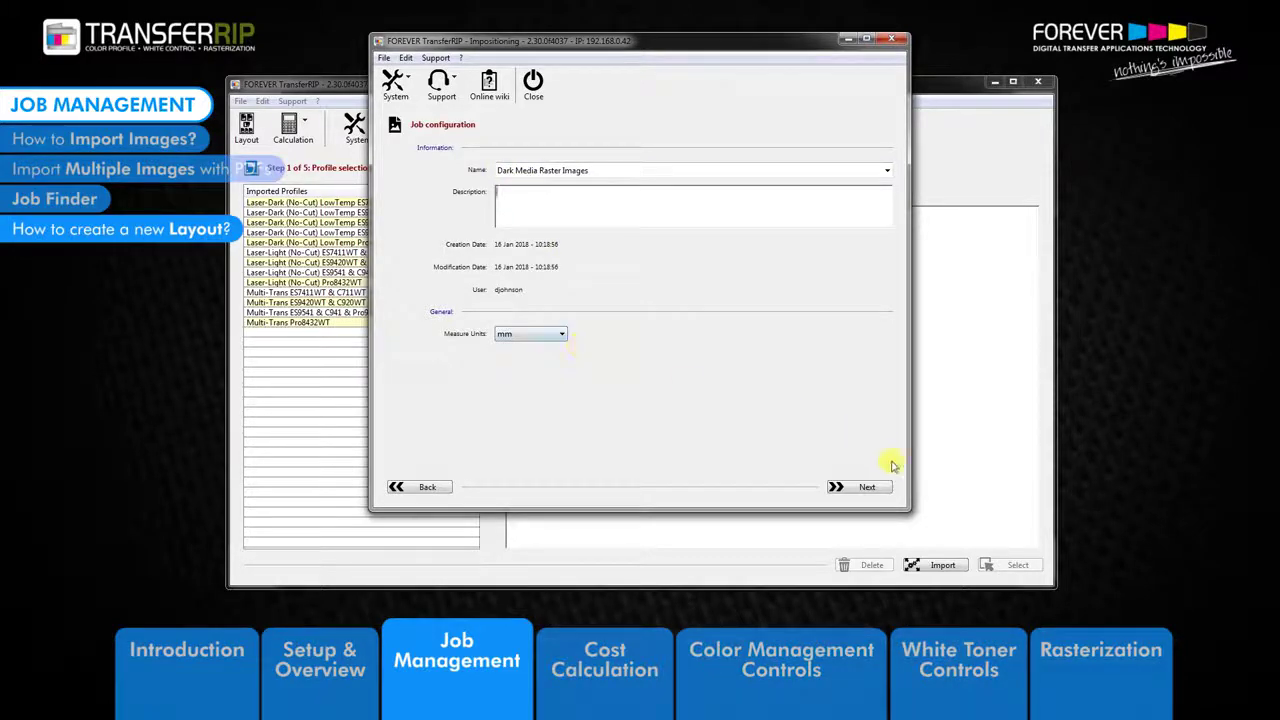
click(866, 488)
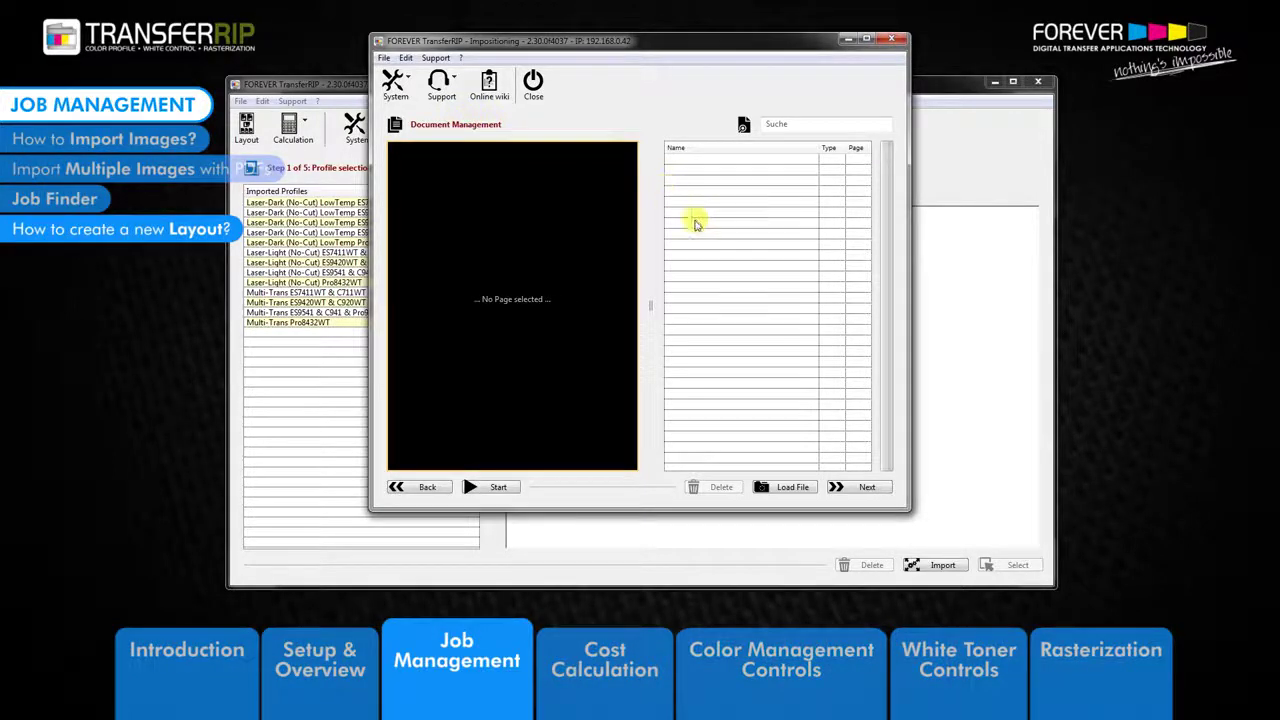
Step: Load 3 Frauen.jpg and Smiling_Girl.jpg from the video designs folder into the job
click(790, 487)
click(792, 487)
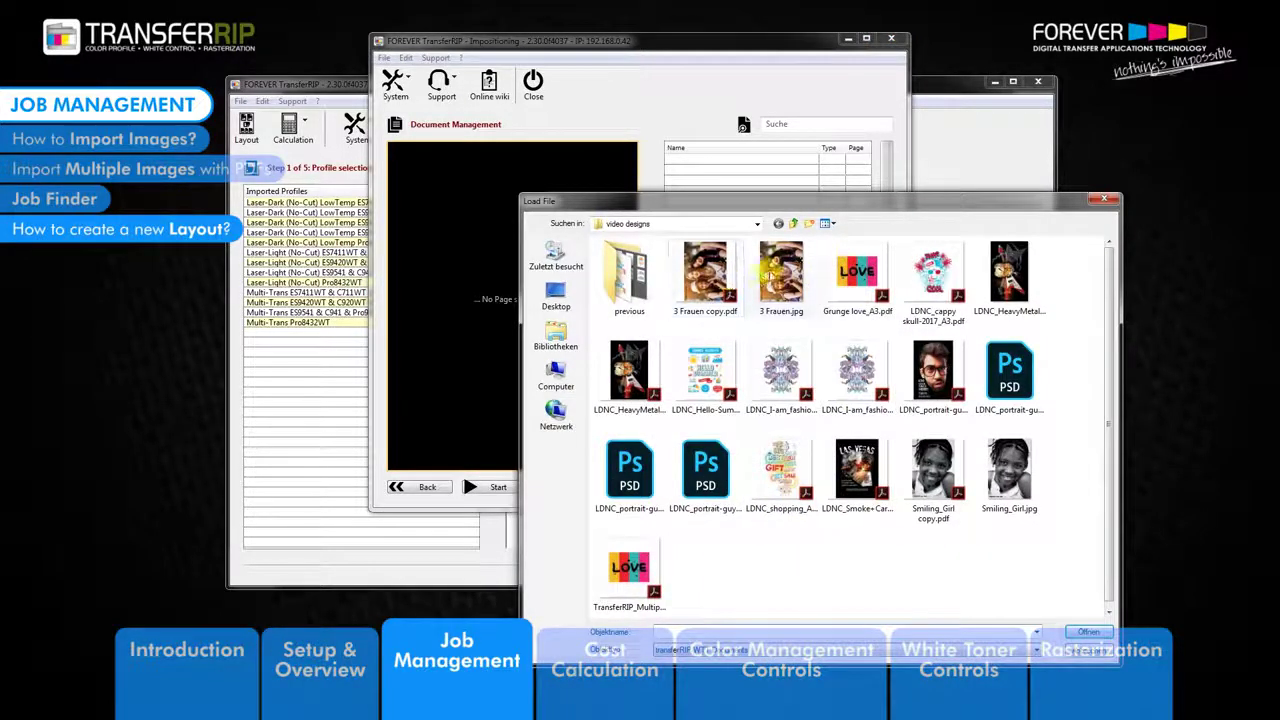
click(773, 277)
click(1088, 632)
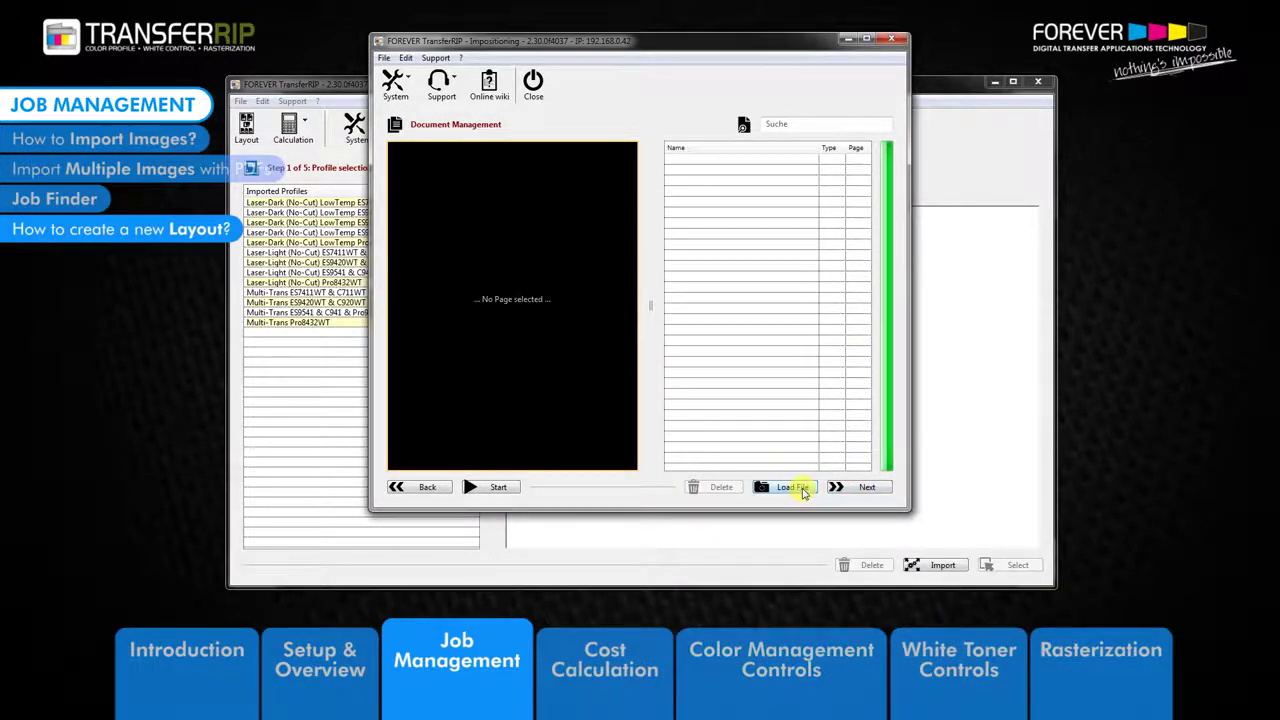
click(792, 484)
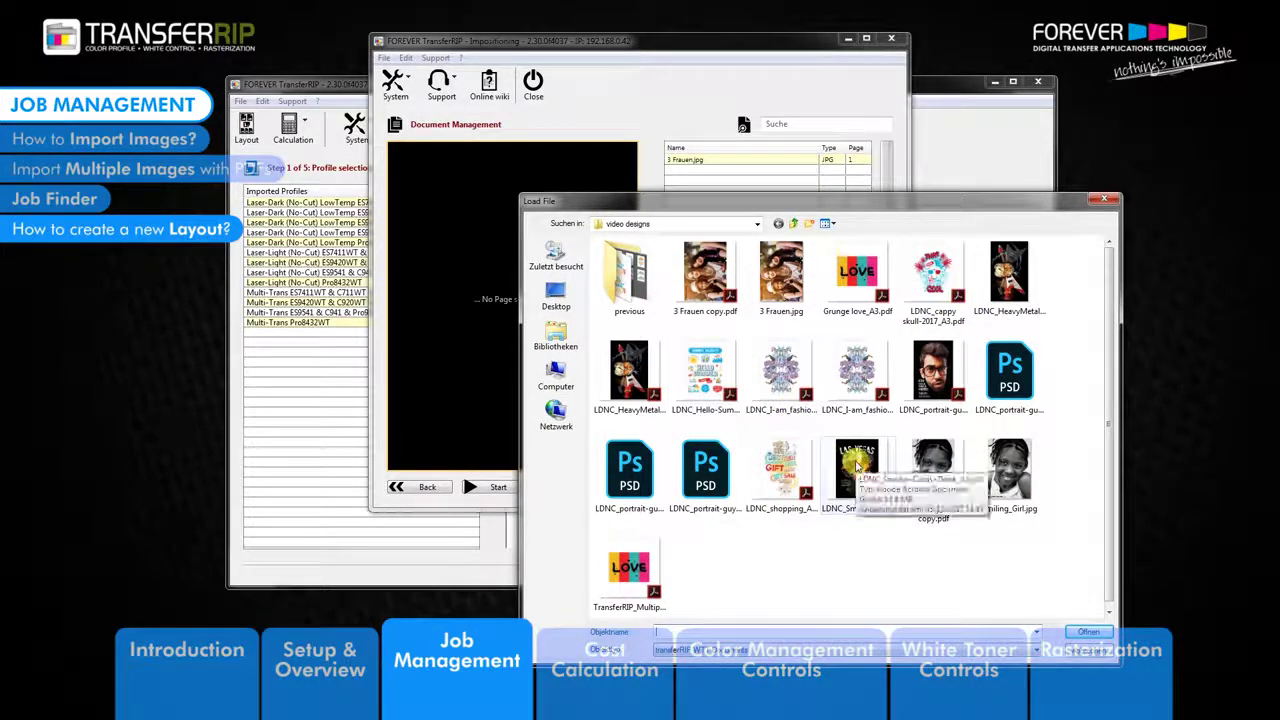
click(1009, 475)
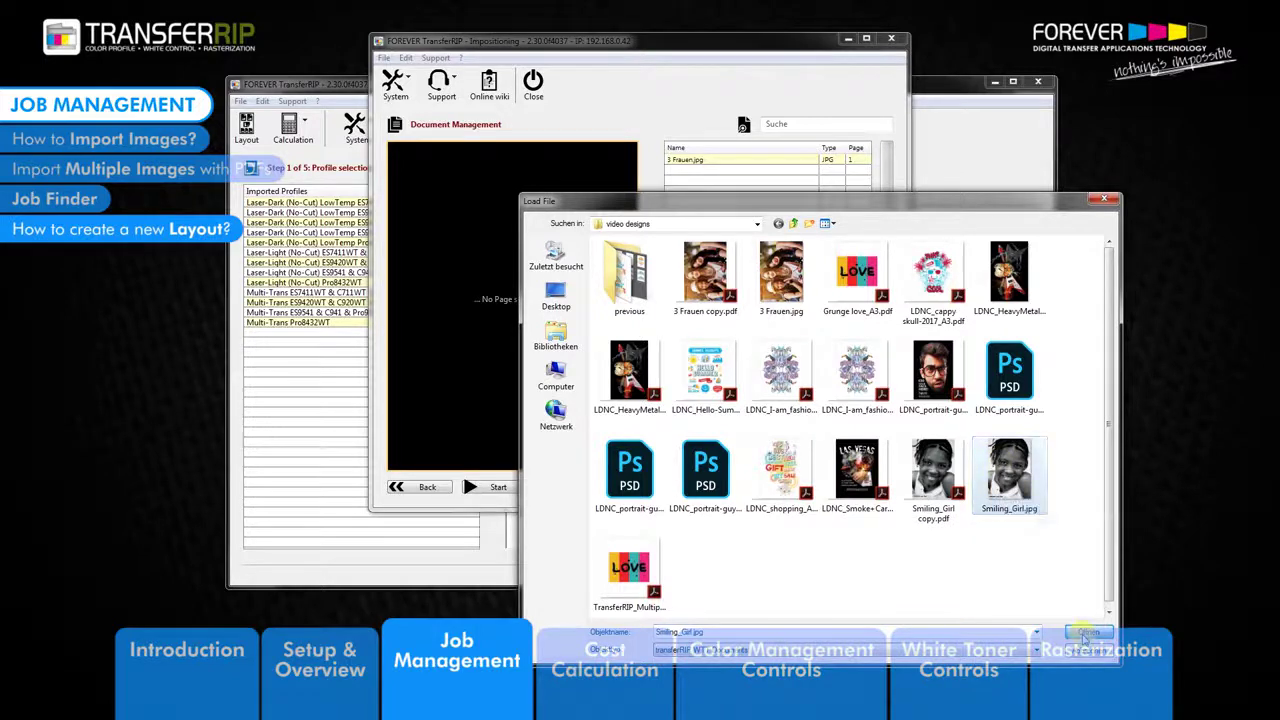
click(1087, 634)
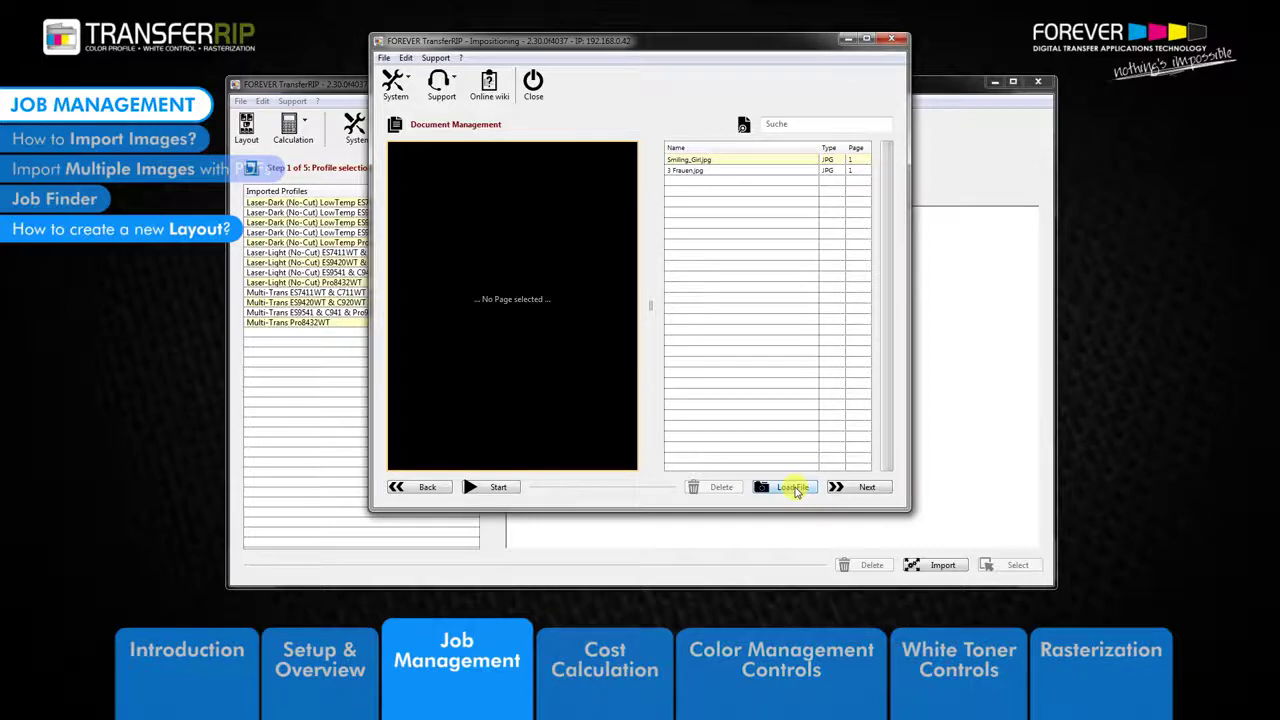
Step: Load LDNC_Smoke+Cards+Drink_A3.pdf from the video designs folder as another document of the job
click(794, 488)
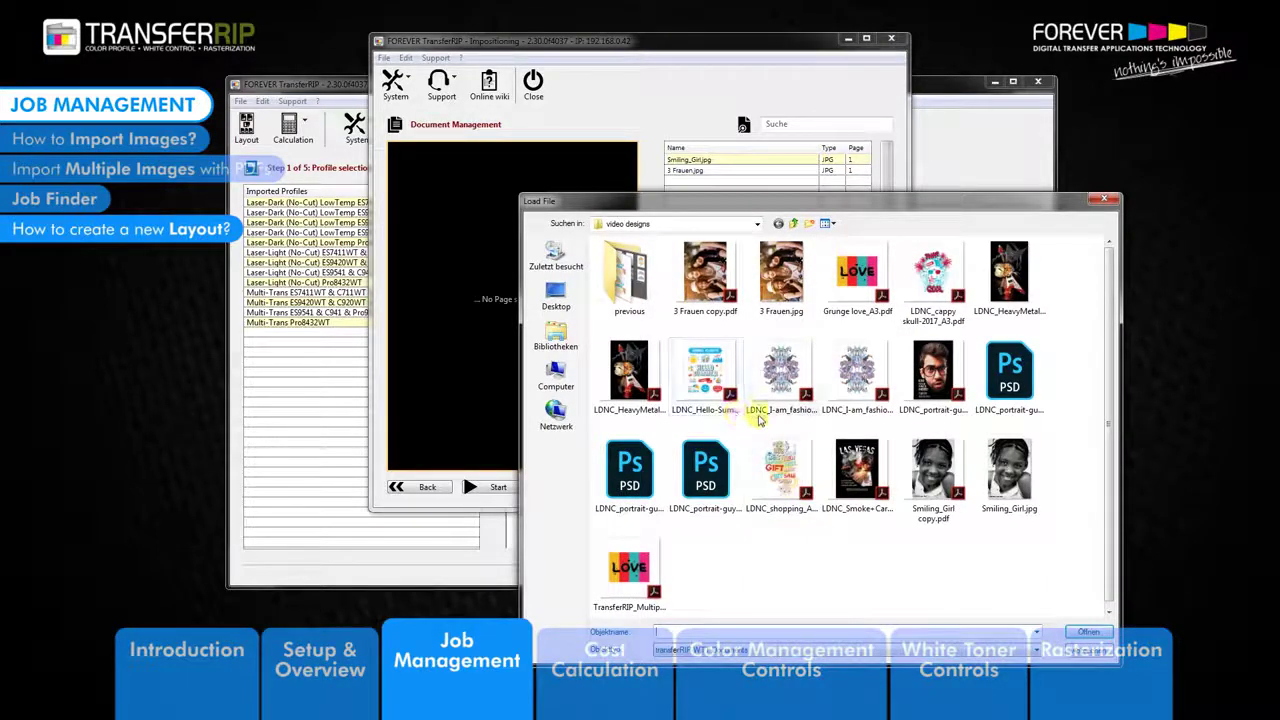
click(857, 467)
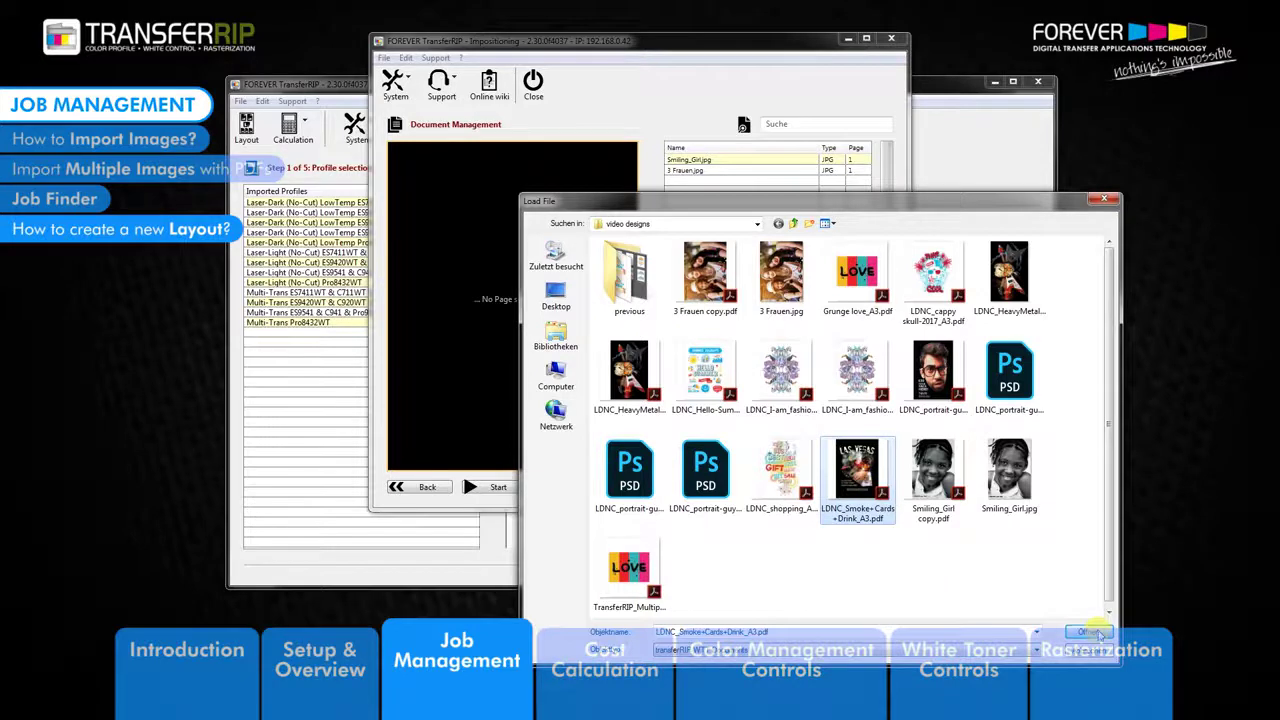
click(1088, 632)
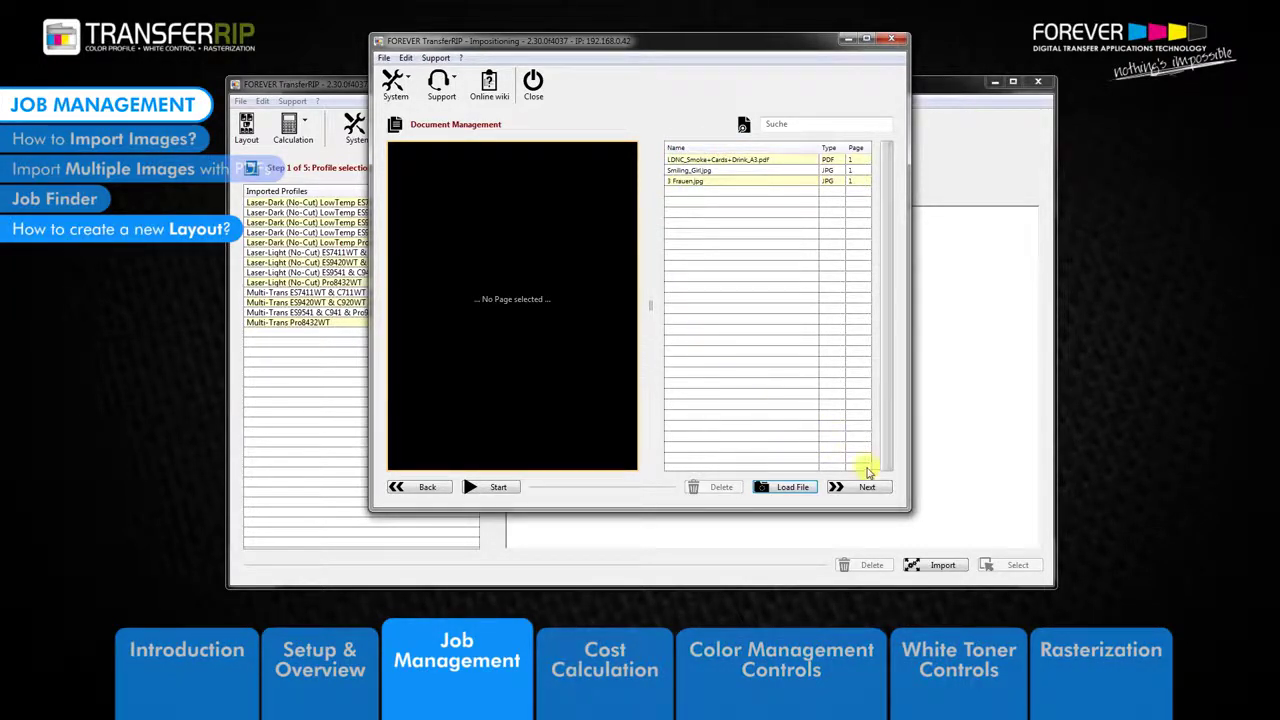
Step: Preview each of the three loaded documents one after another, and clear the selection
click(686, 161)
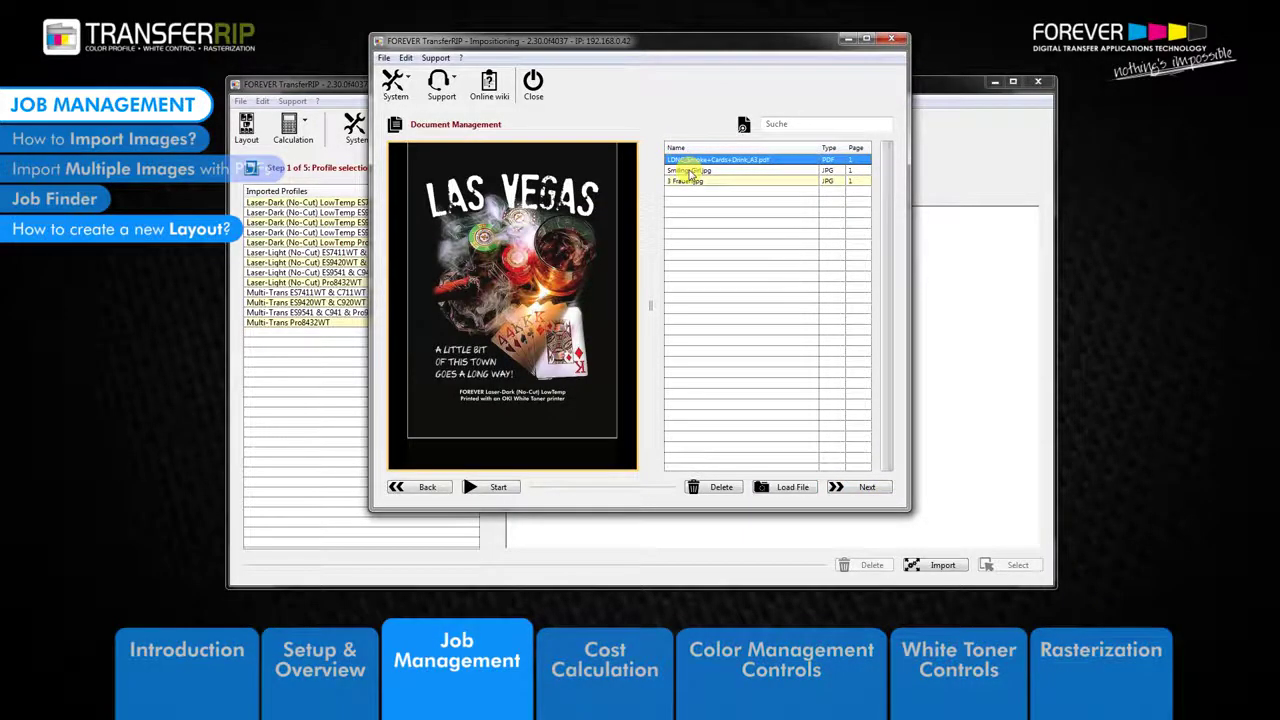
click(689, 172)
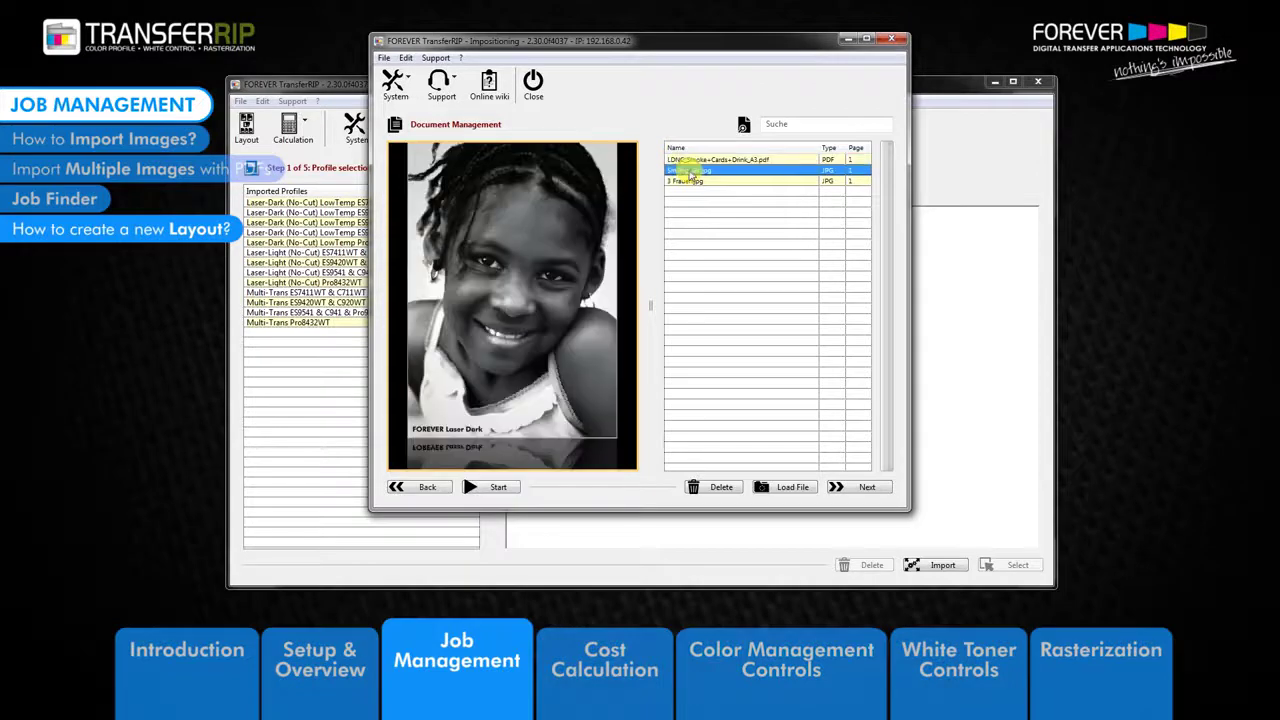
click(689, 183)
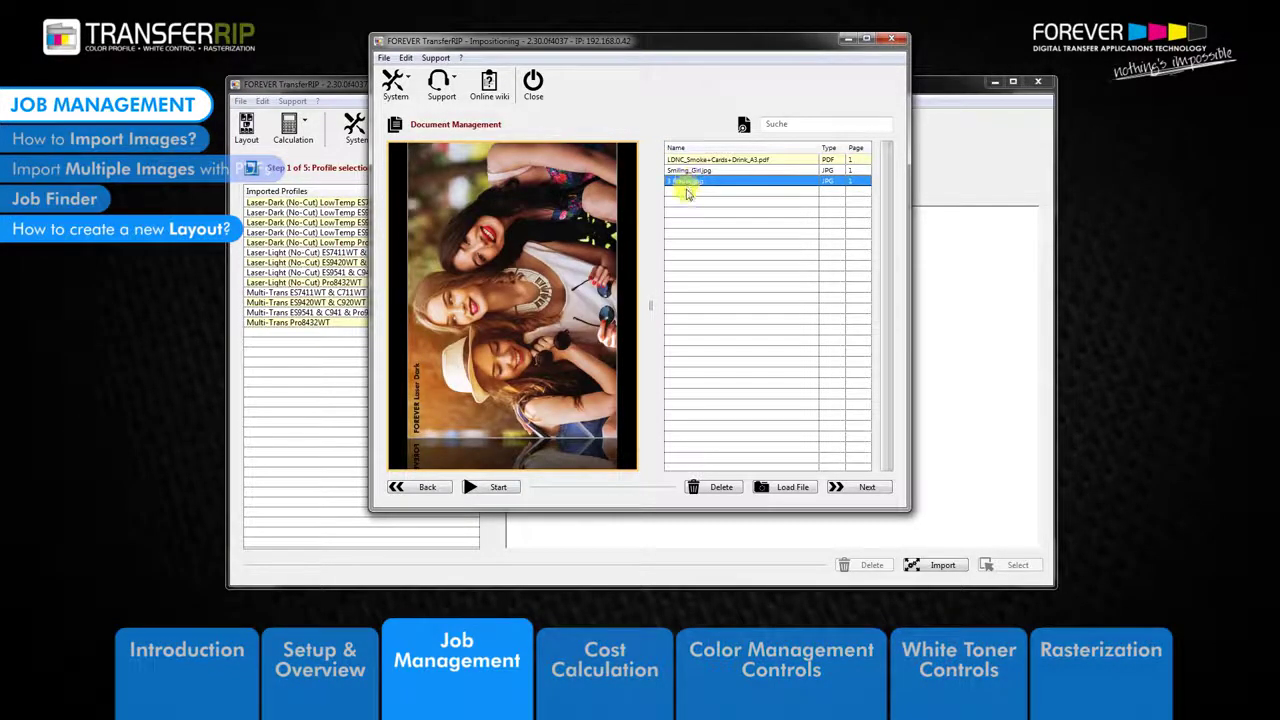
ctrl+click(688, 188)
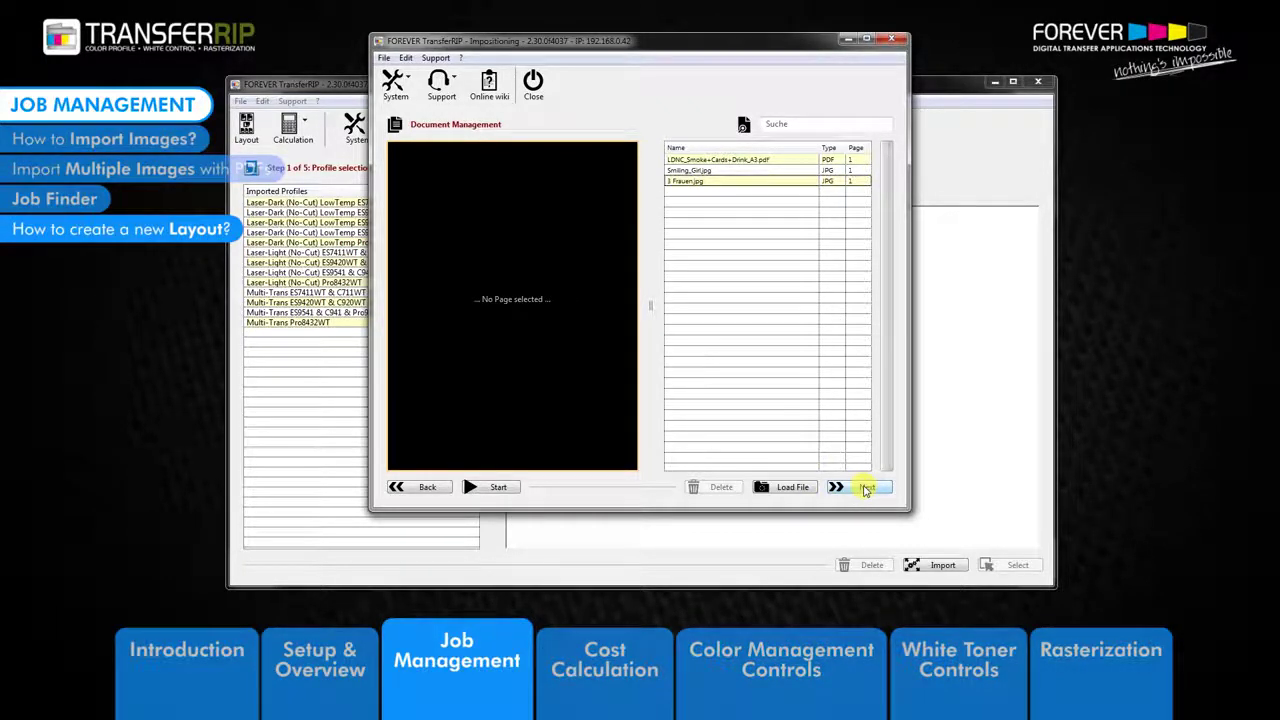
Step: Continue to sheet creation and add a new 297 × 420 mm sheet named "LDNC Images" with 0 degrees rotation
click(866, 489)
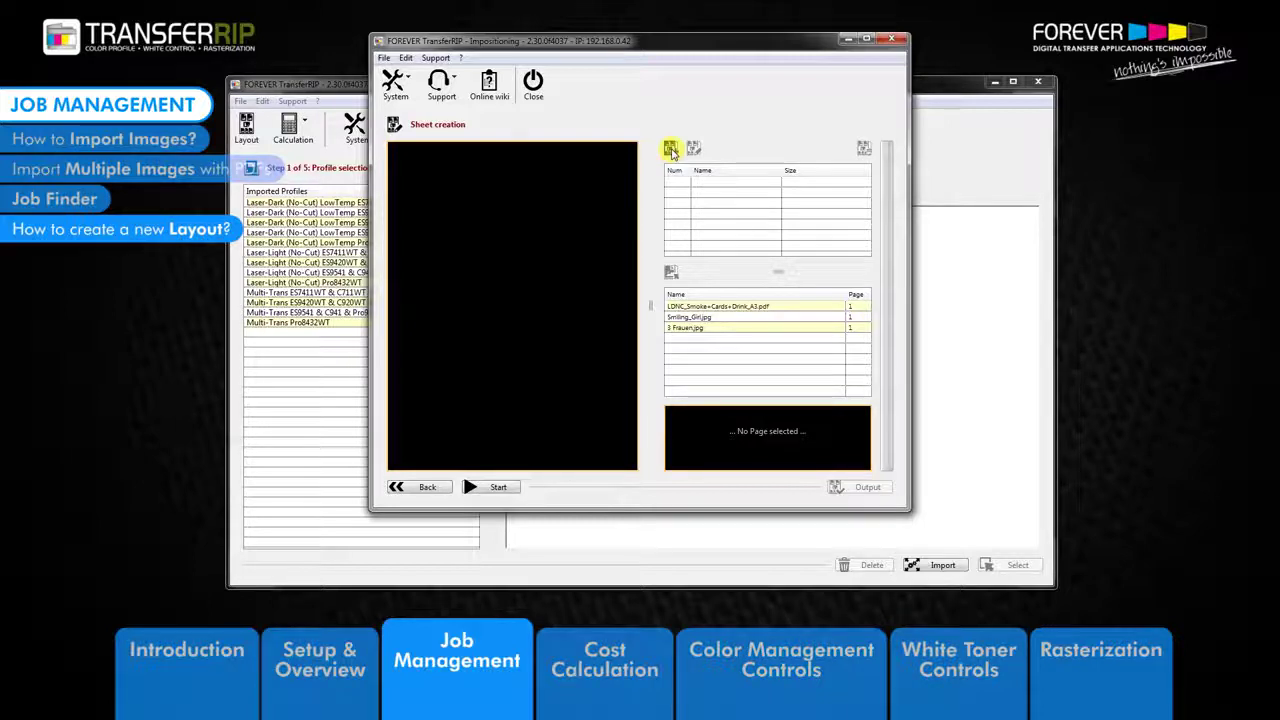
drag(697, 309, 700, 336)
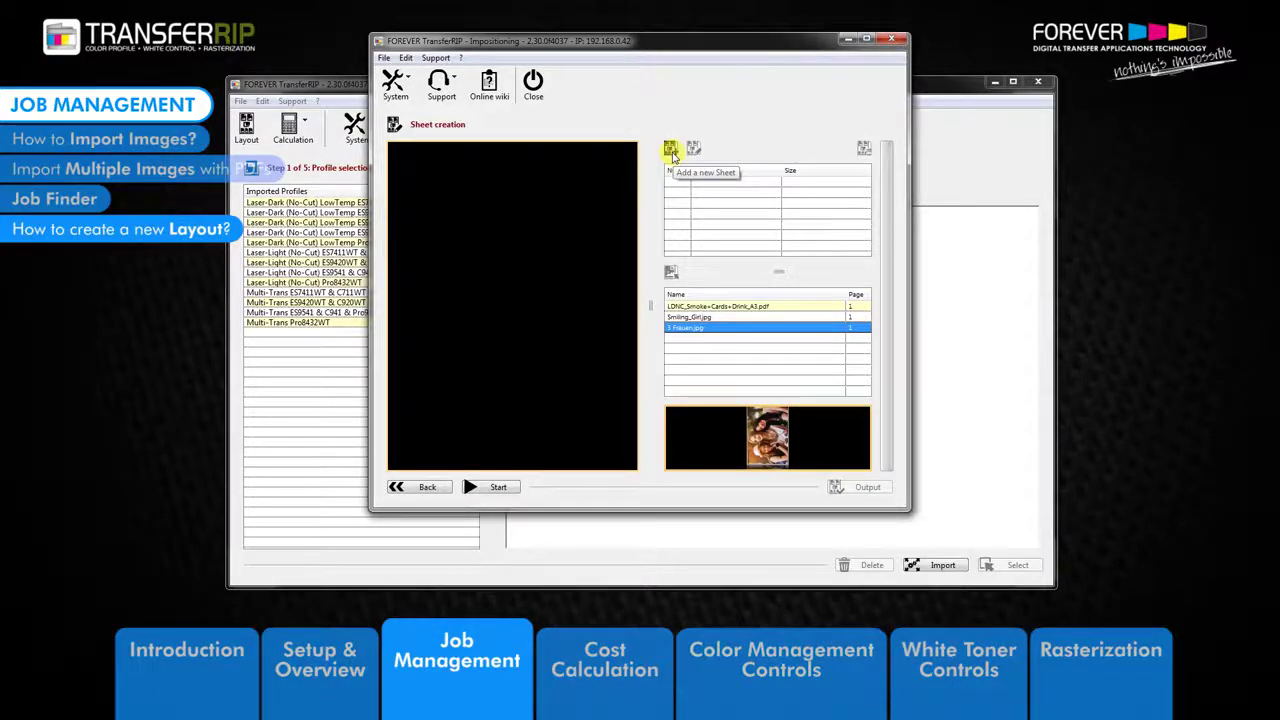
click(671, 152)
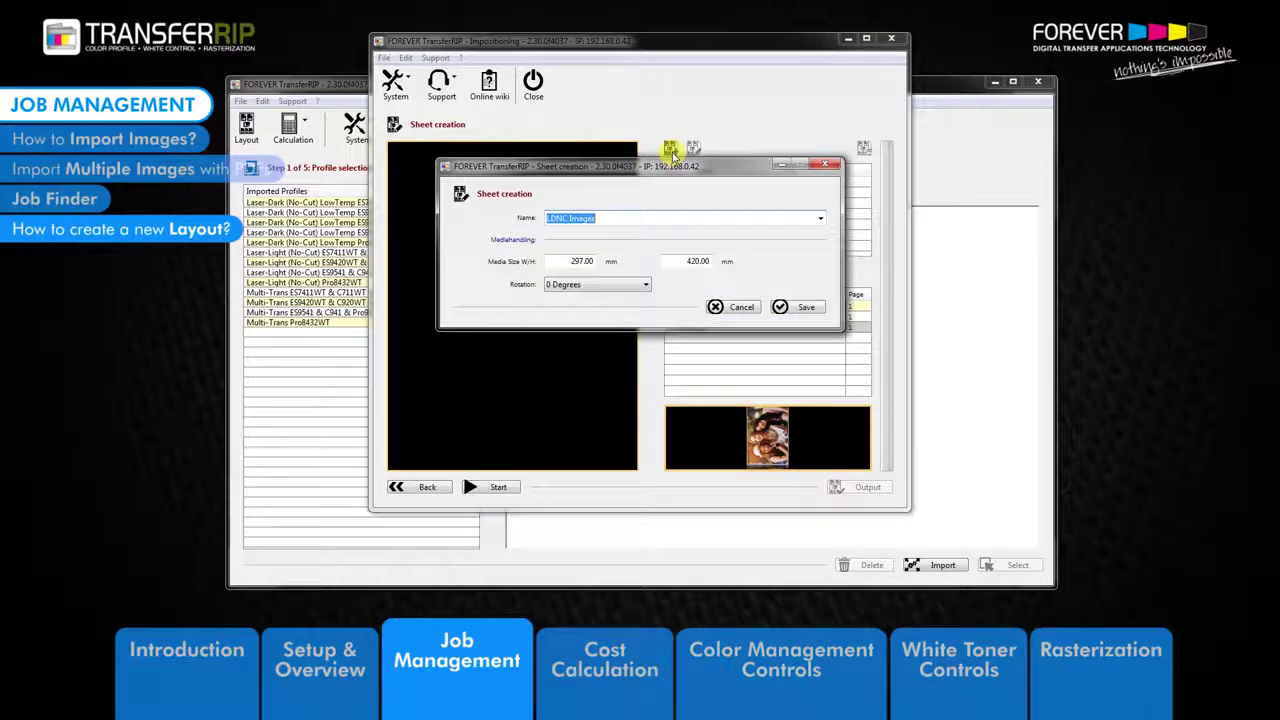
click(610, 222)
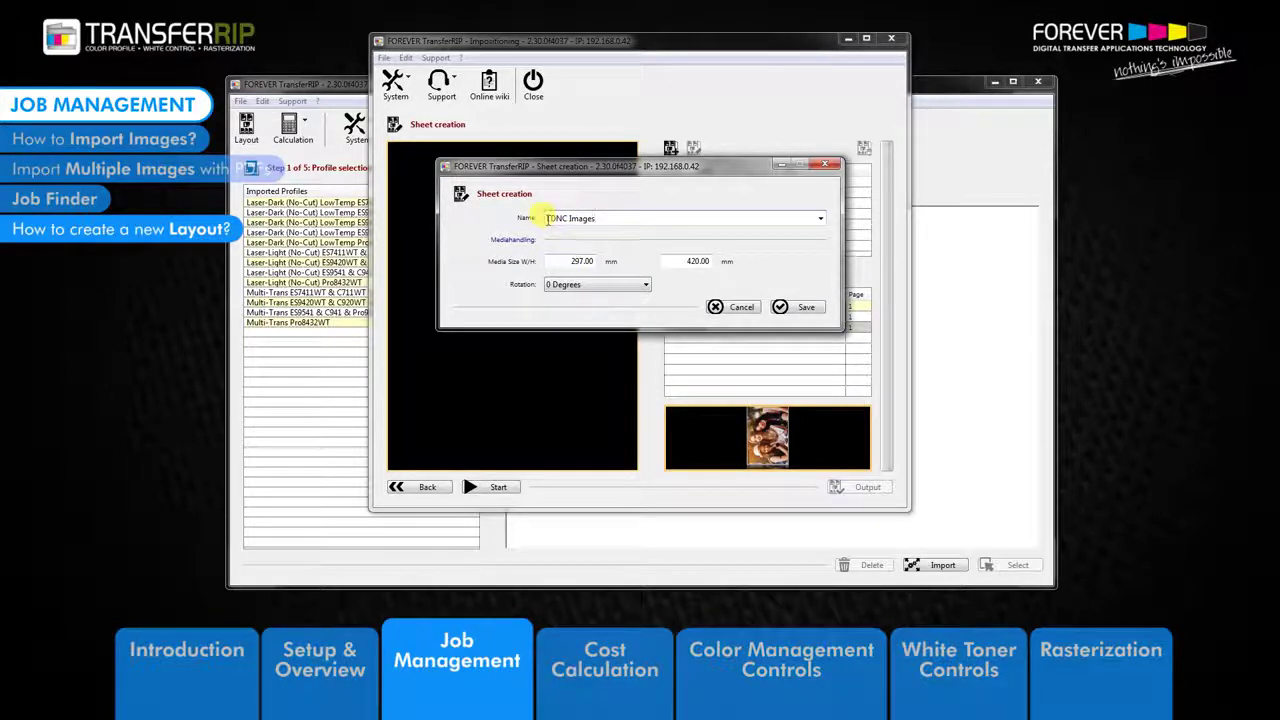
double_click(587, 218)
click(589, 219)
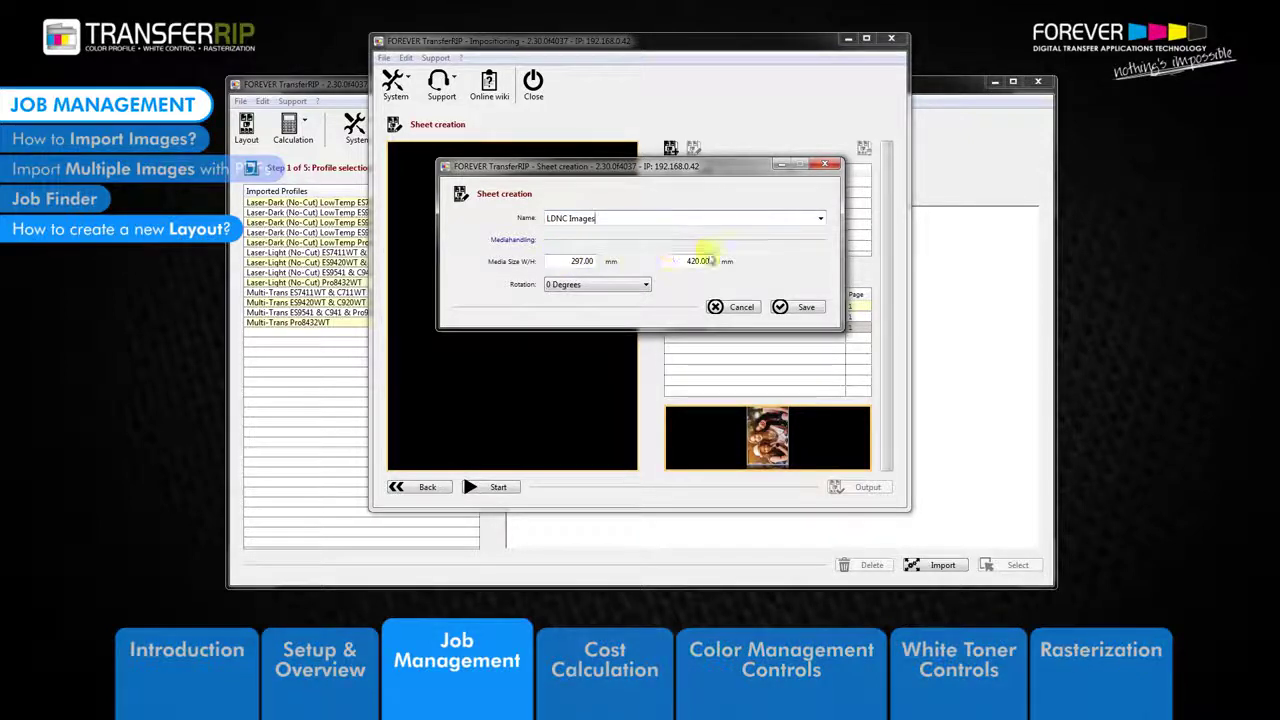
click(646, 286)
click(644, 286)
click(806, 307)
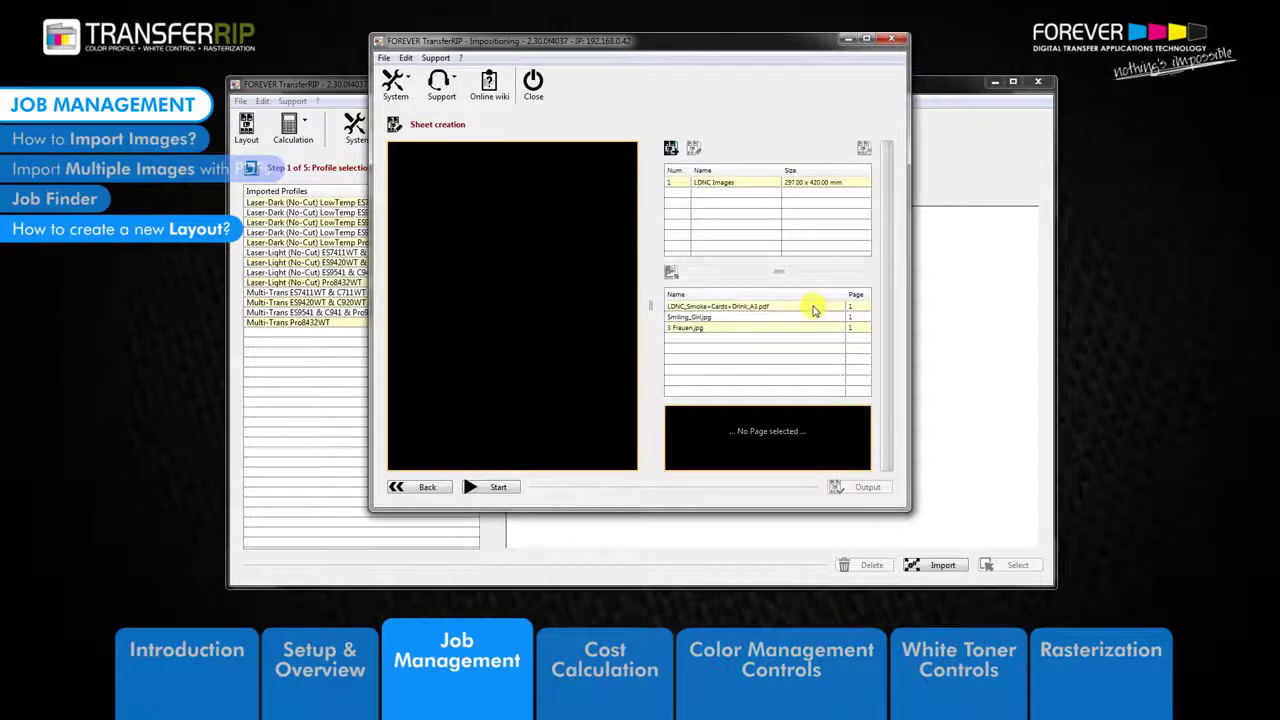
Step: Select the LDNC Images sheet and open the page creation settings for placing 3 Frauen.jpg on it
click(721, 184)
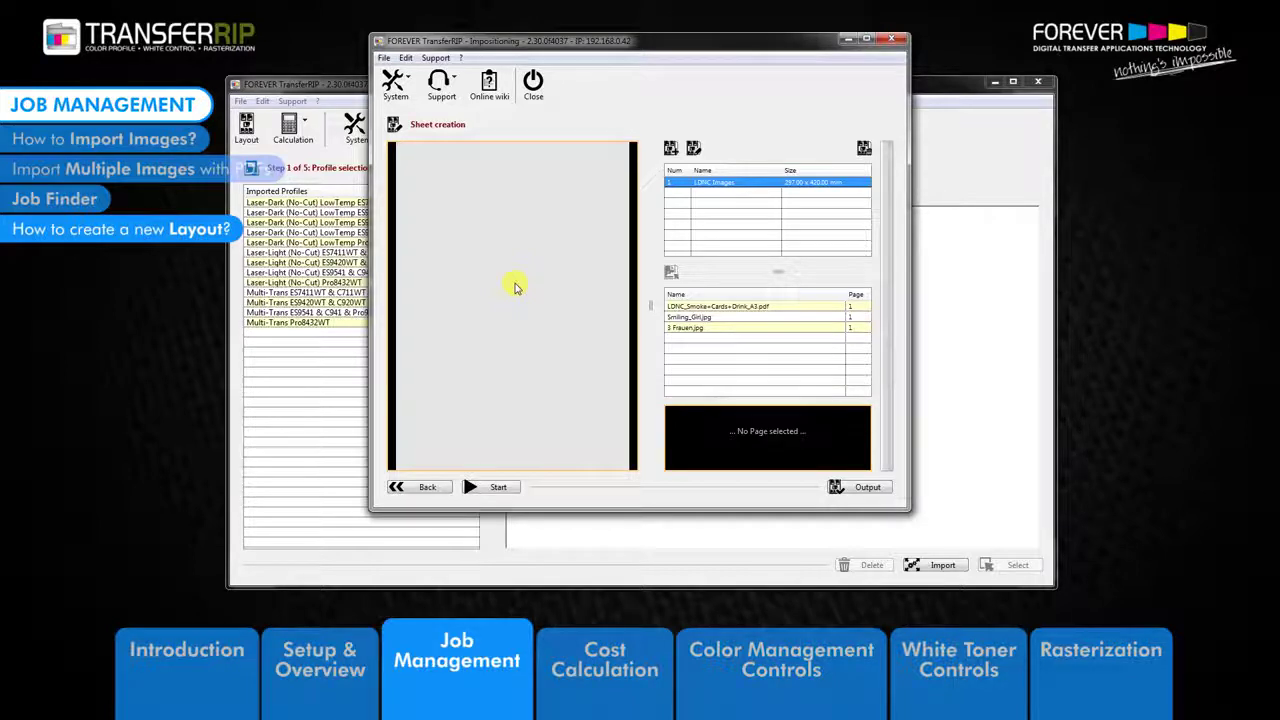
click(699, 308)
click(697, 317)
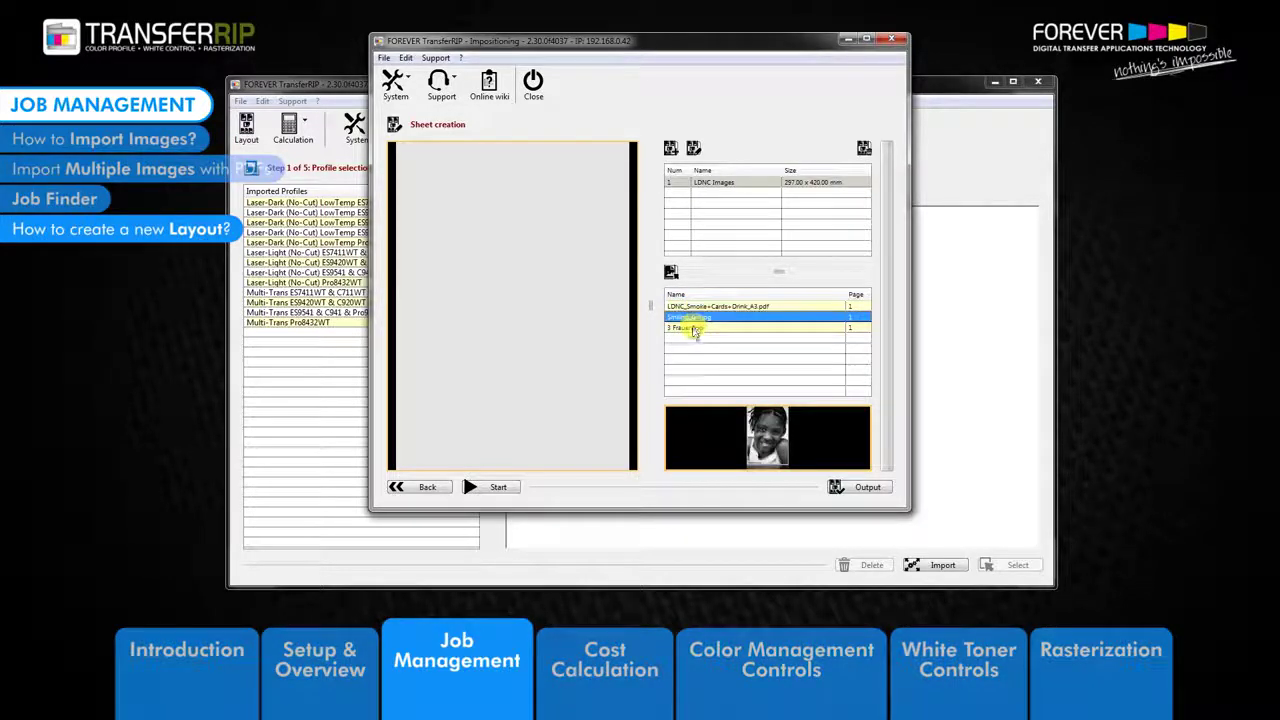
click(695, 329)
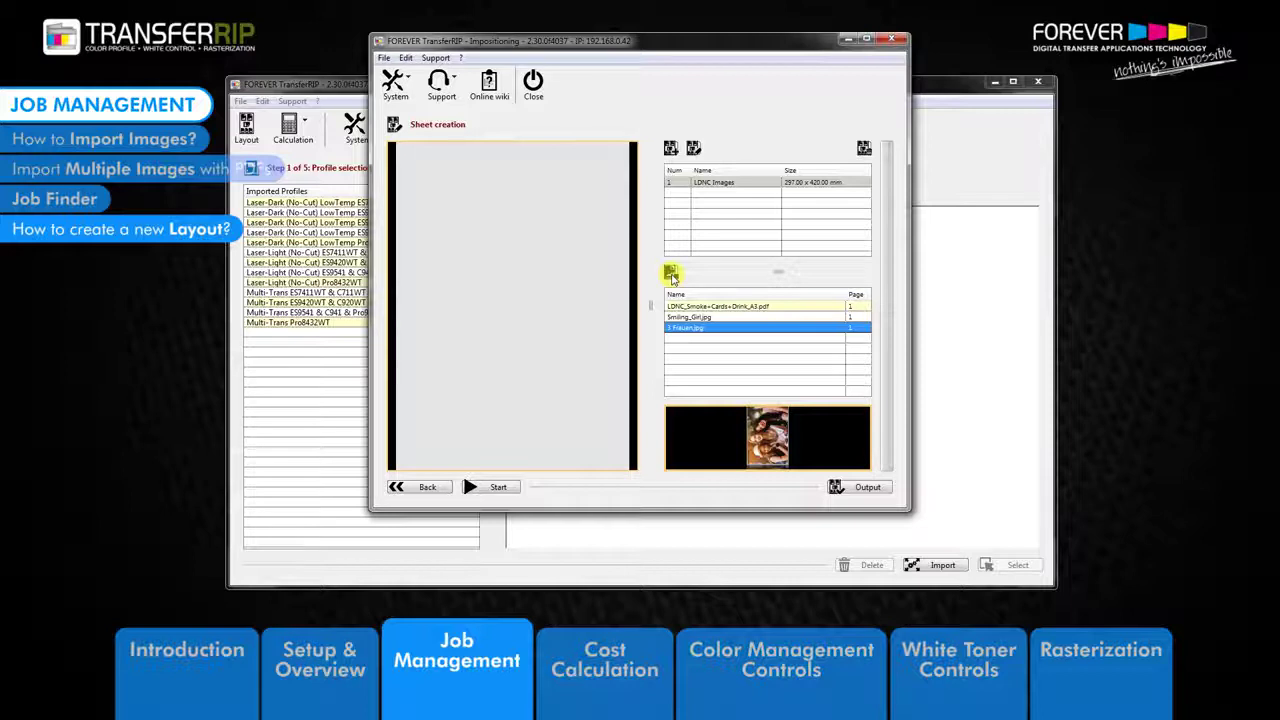
click(670, 277)
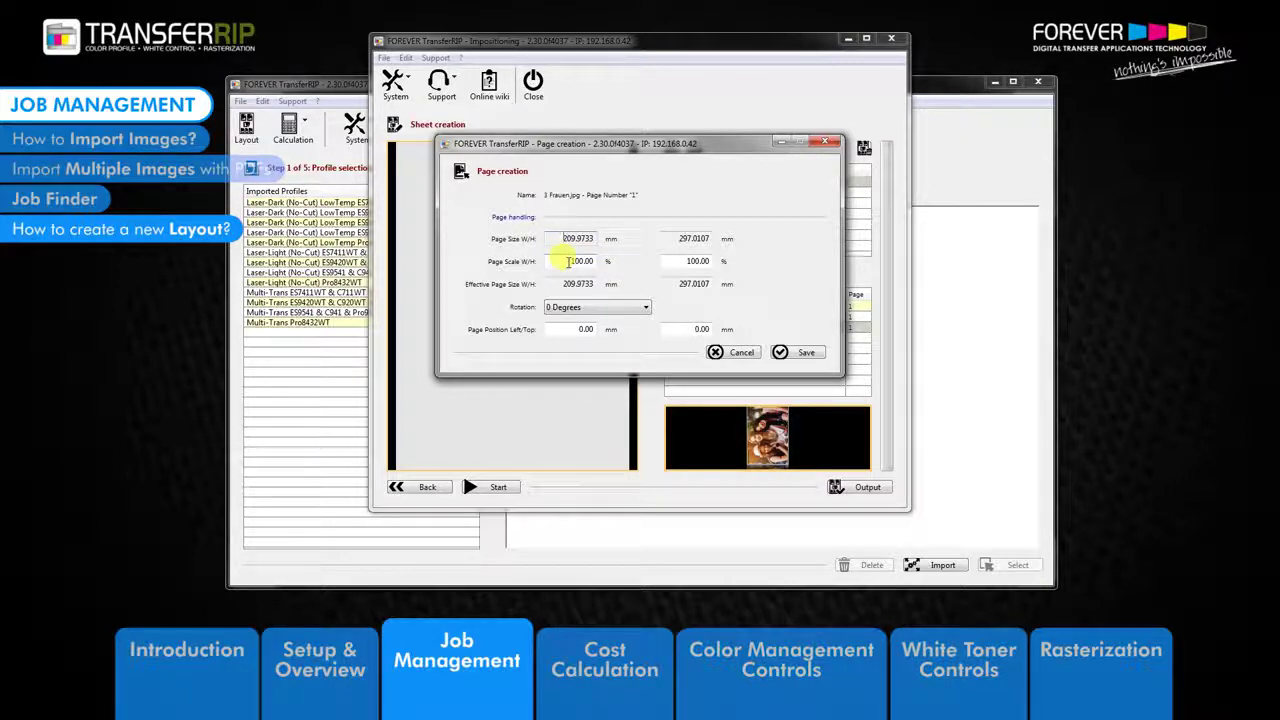
Step: Set the page scale of 3 Frauen.jpg to 50% in both width and height, and check the rotation options
drag(567, 261, 641, 265)
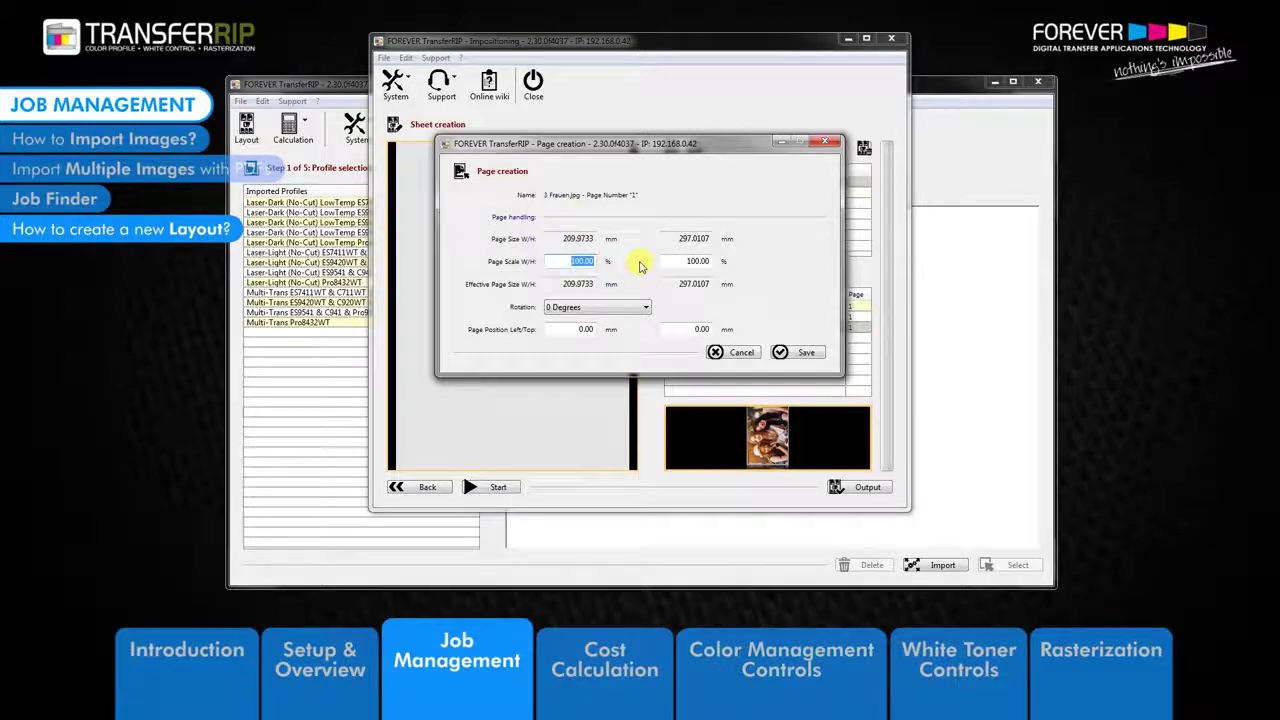
text(50)
key(Tab)
text(50)
key(Tab)
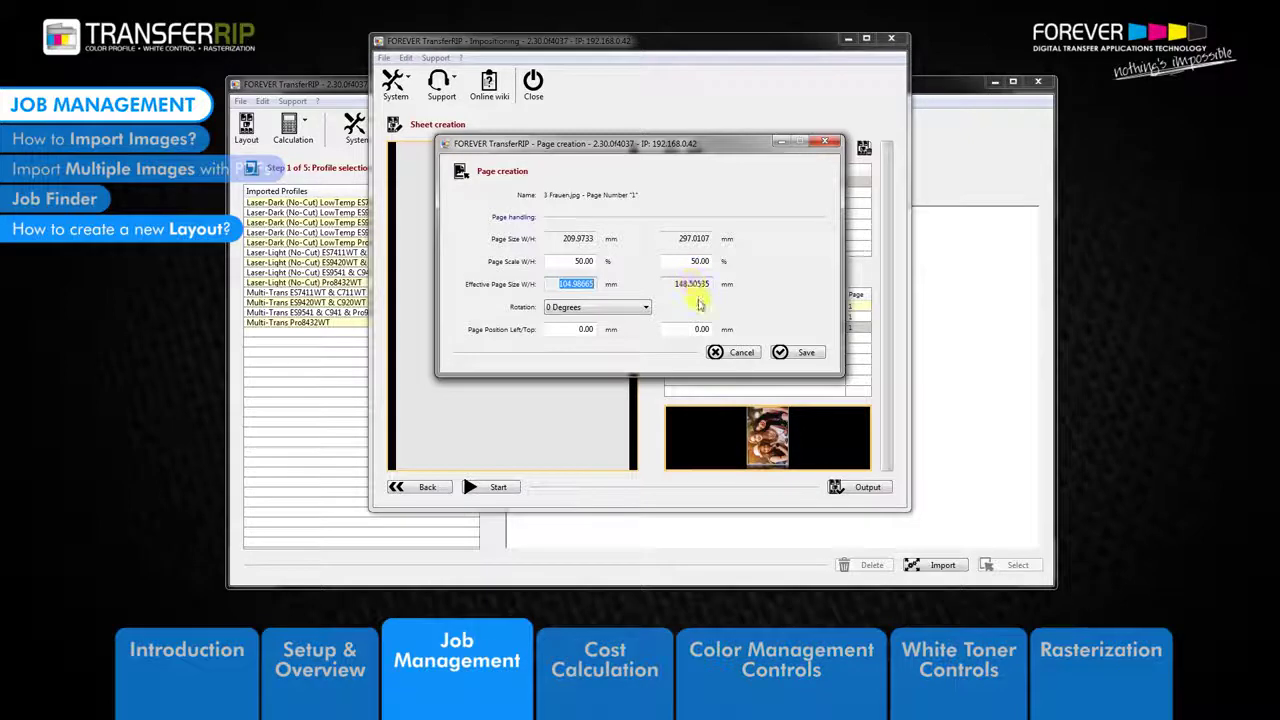
click(631, 316)
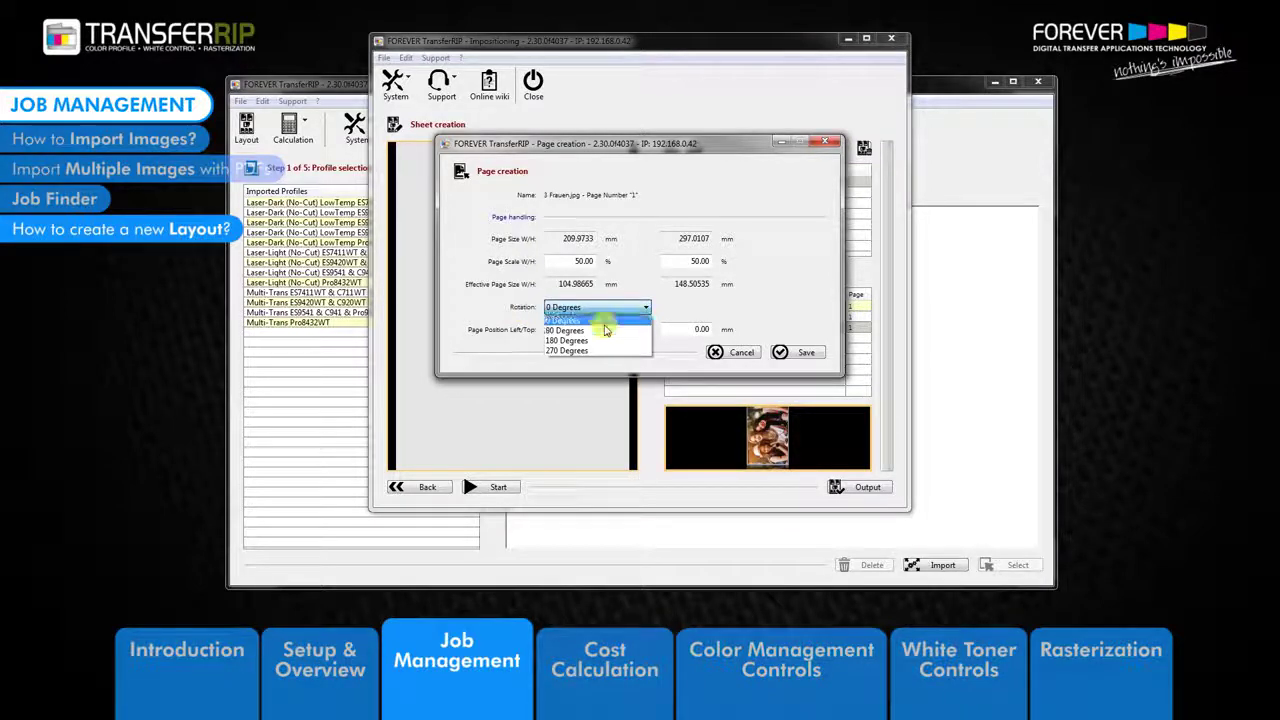
click(674, 308)
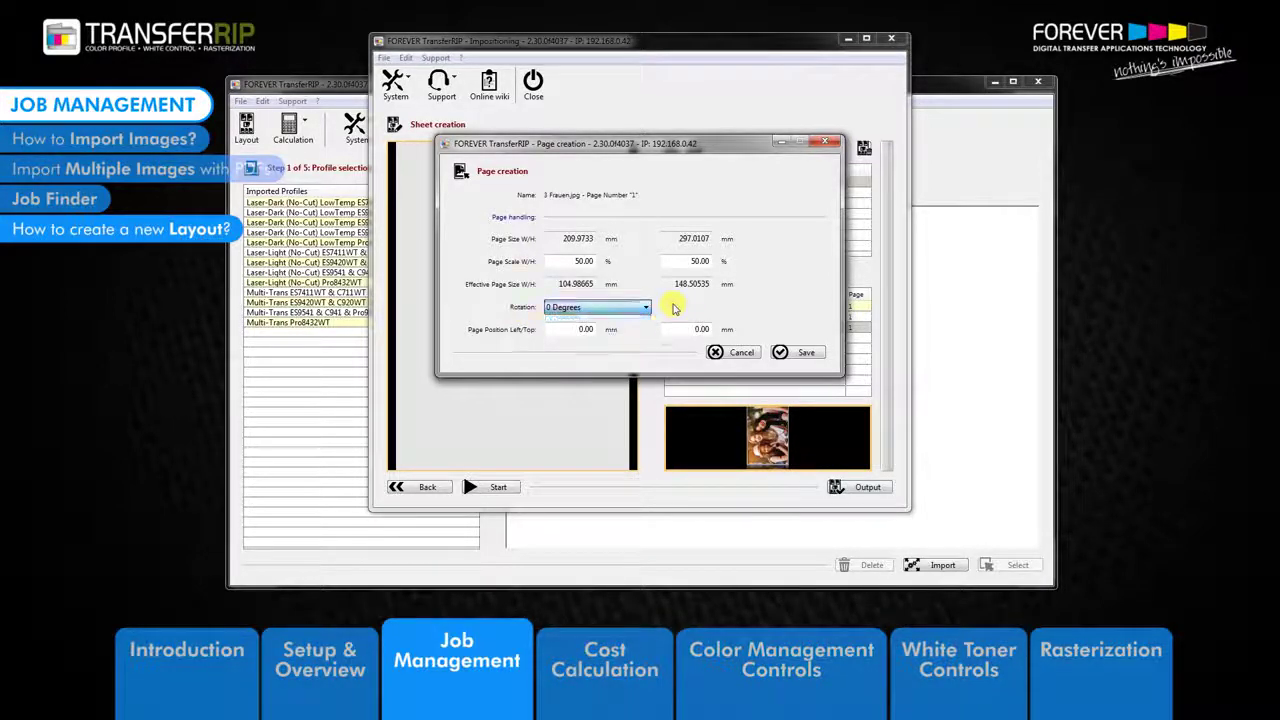
Step: Keep the page position of 3 Frauen.jpg at 0 mm left and 0 mm top, and save the page onto the sheet
click(577, 330)
text(10)
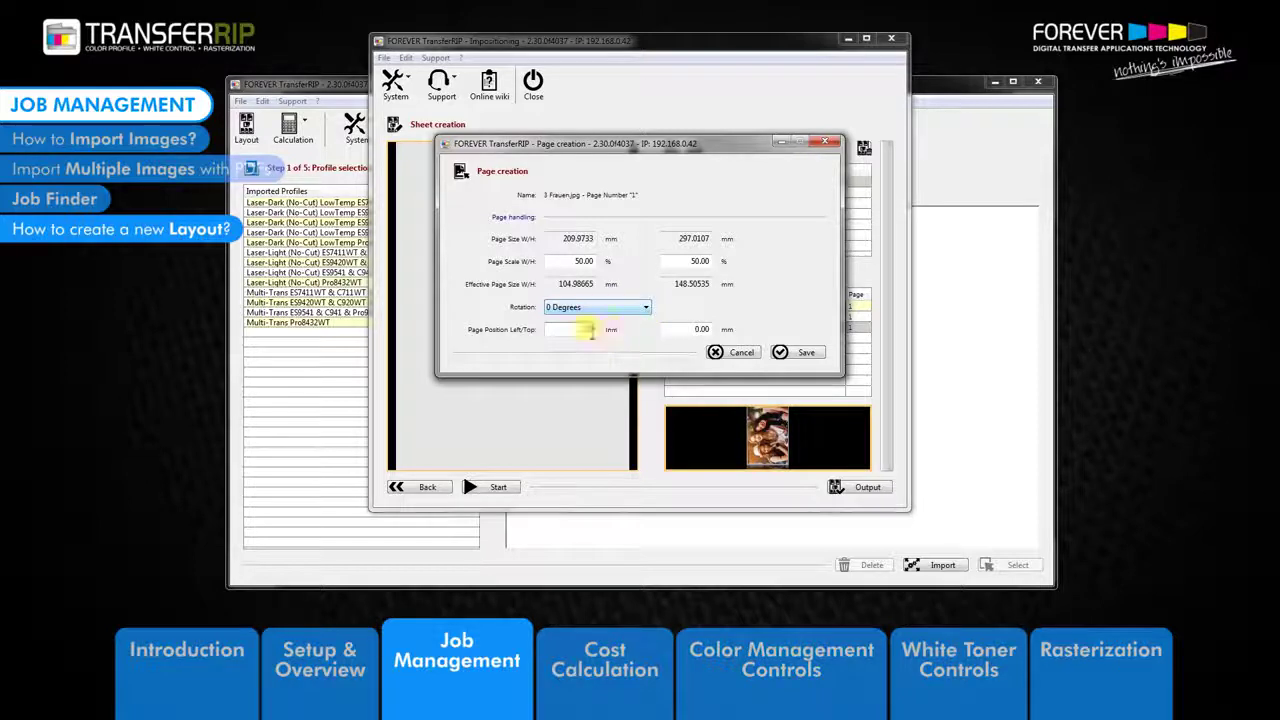
drag(560, 329, 614, 329)
text(0)
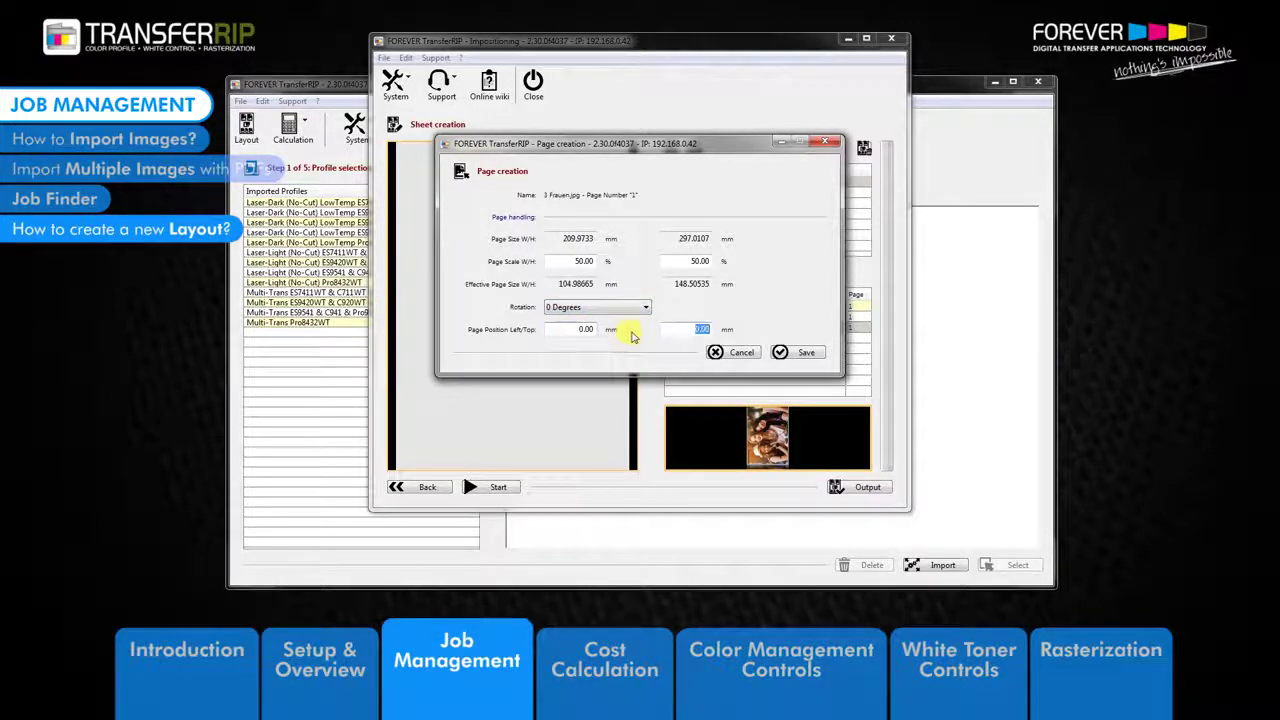
drag(688, 329, 703, 331)
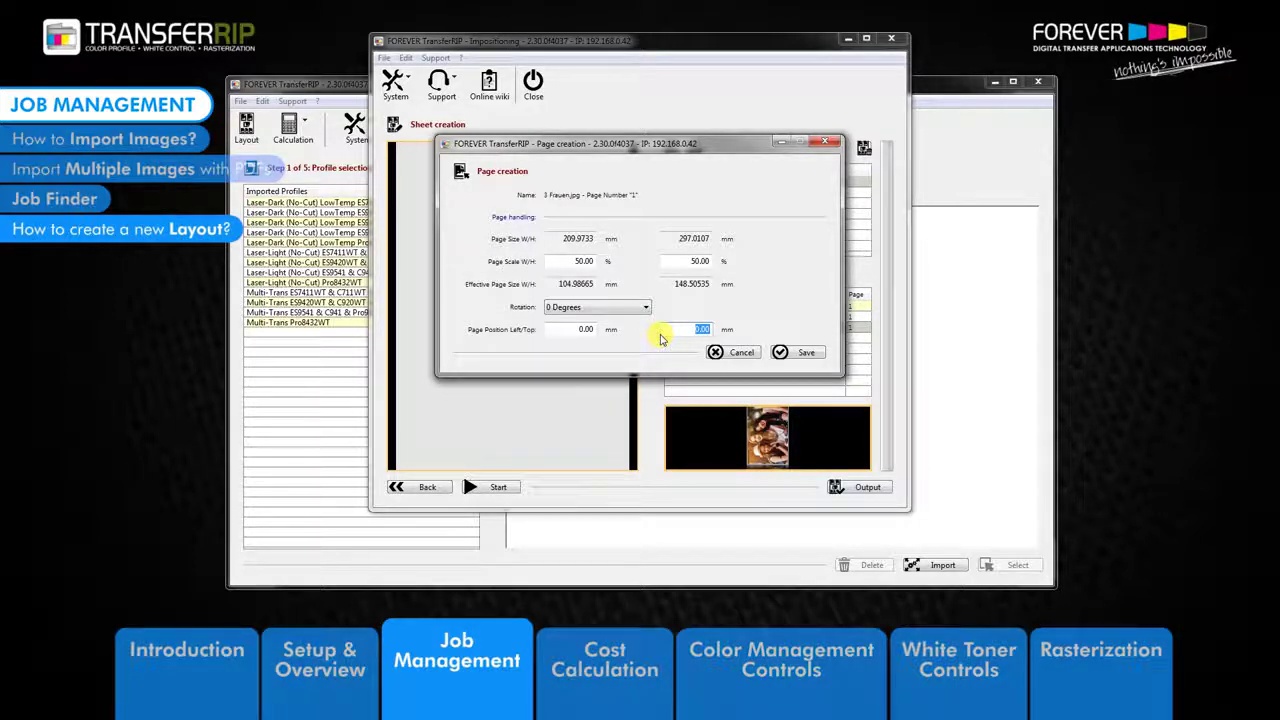
click(801, 351)
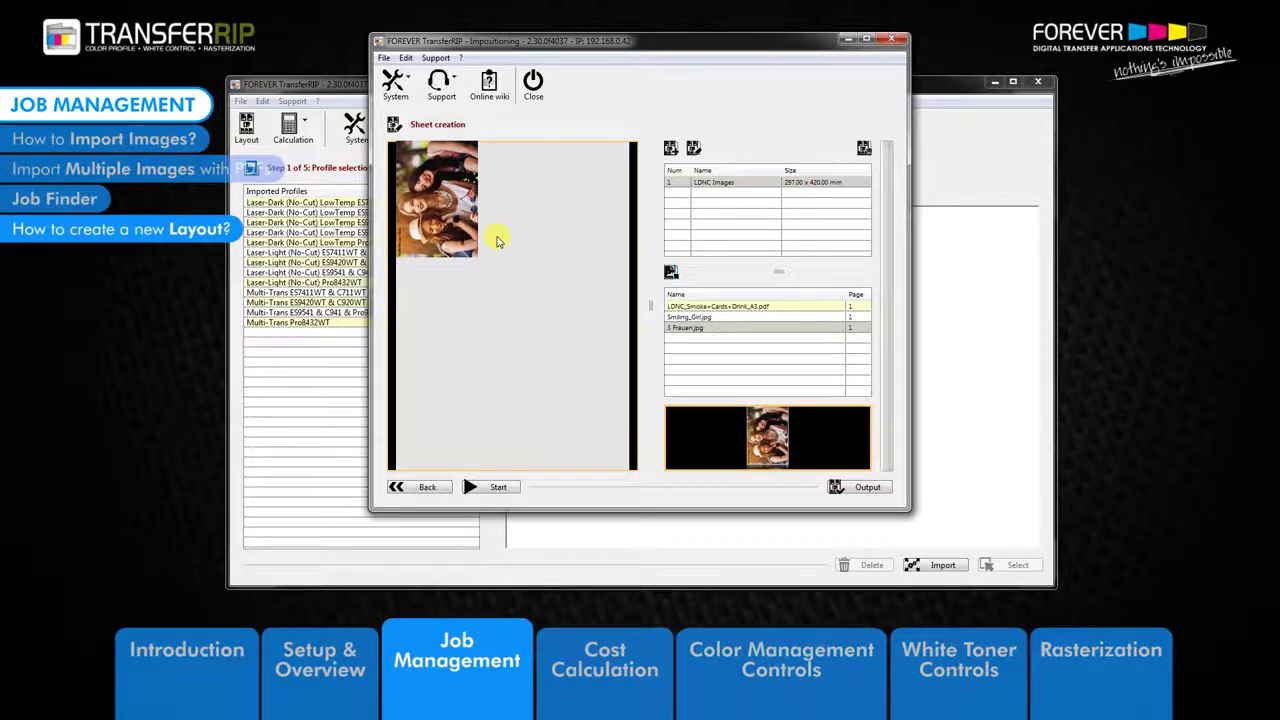
Step: Edit the placed 3 Frauen.jpg page to a position of 10 mm left and 10 mm top with 90 degrees rotation, and save it
right_click(440, 221)
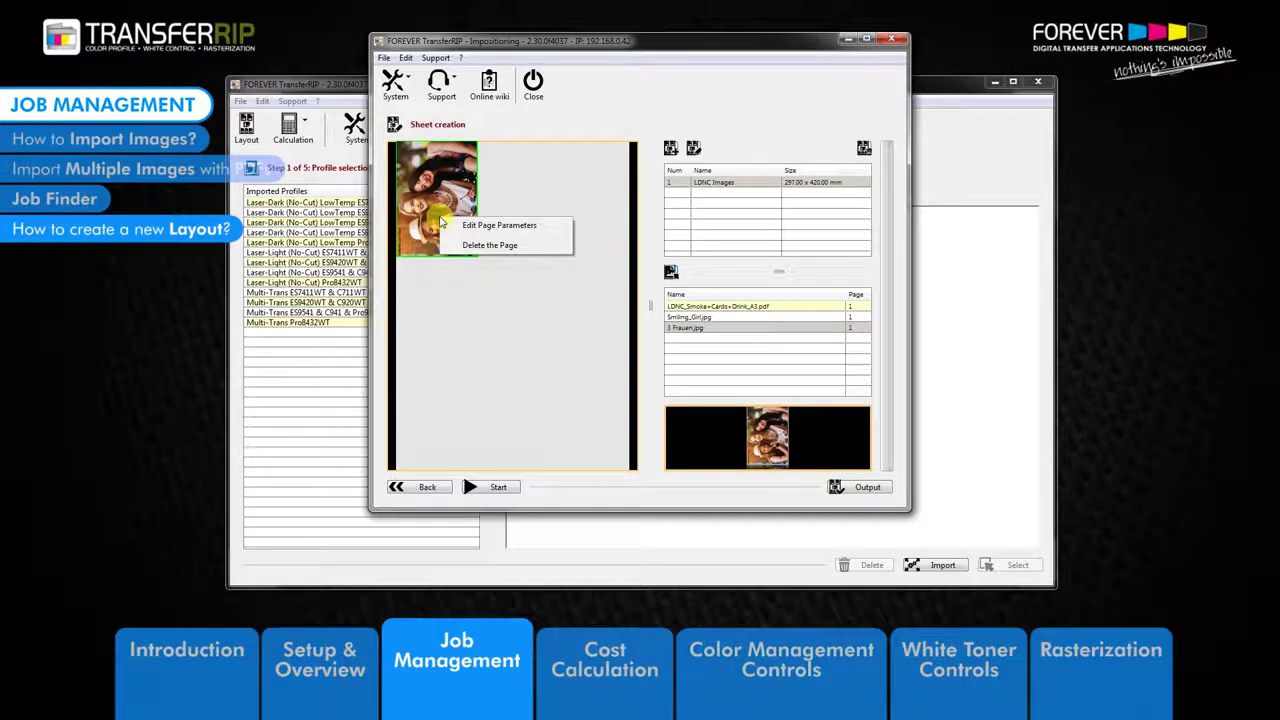
click(523, 227)
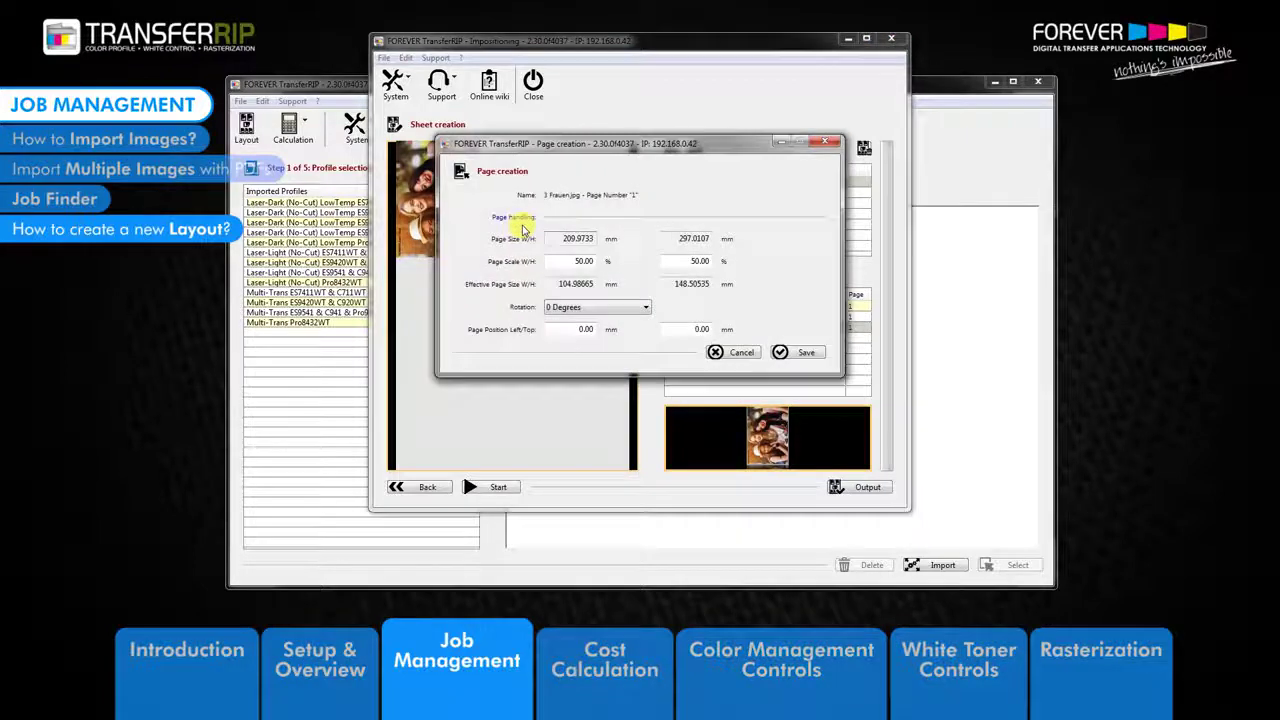
double_click(572, 329)
text(10)
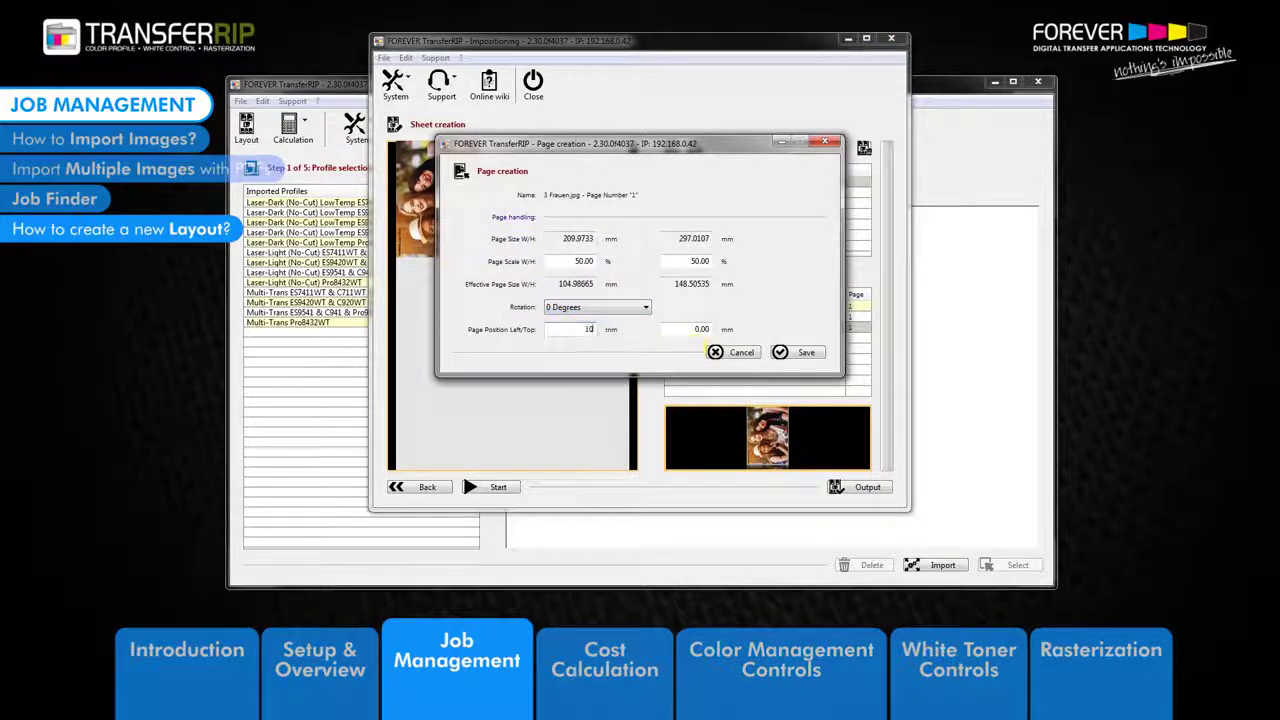
double_click(701, 329)
text(10)
click(600, 307)
click(600, 331)
click(804, 352)
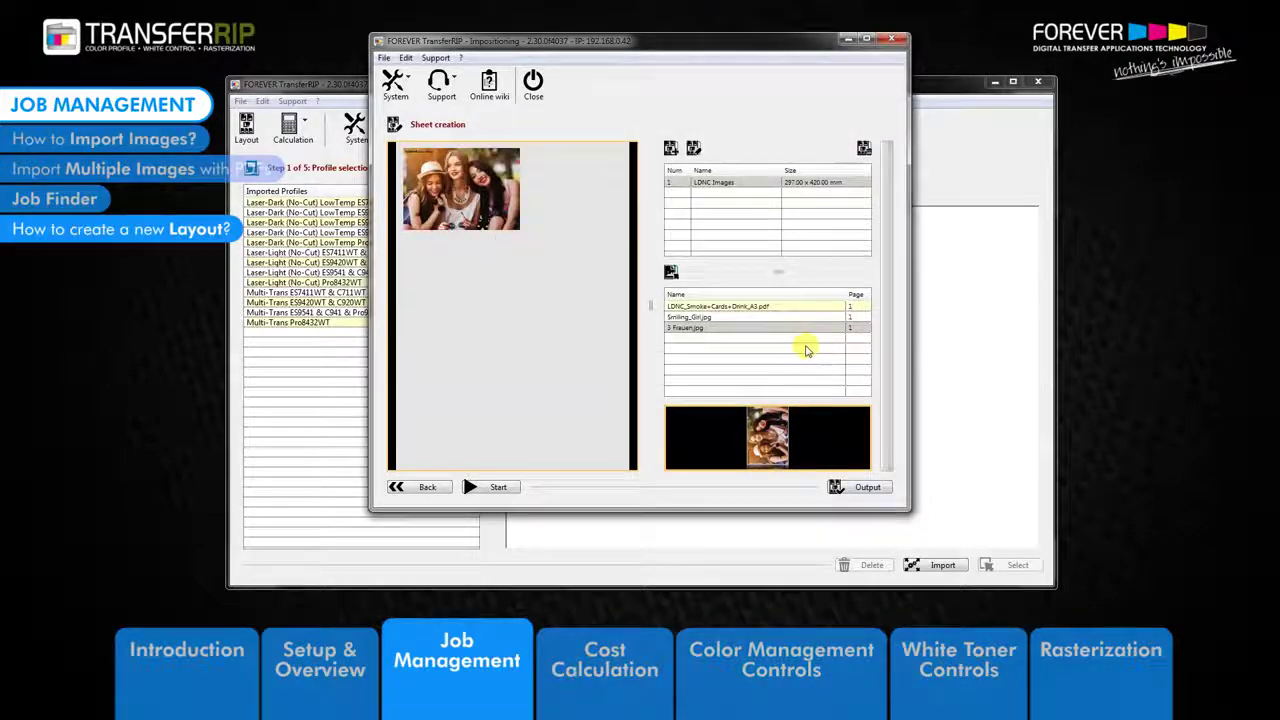
Step: Open page creation for Smiling_Girl.jpg, and save another 3 Frauen.jpg page with 0 degrees rotation
click(714, 325)
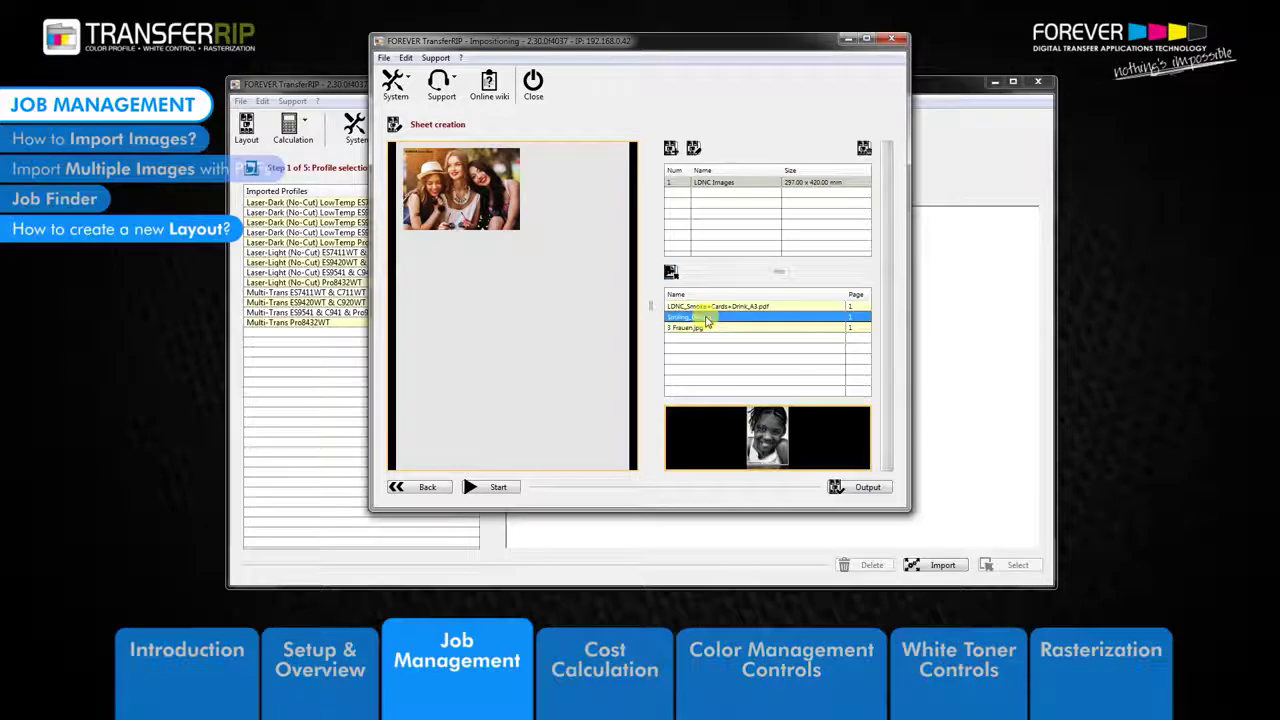
click(670, 271)
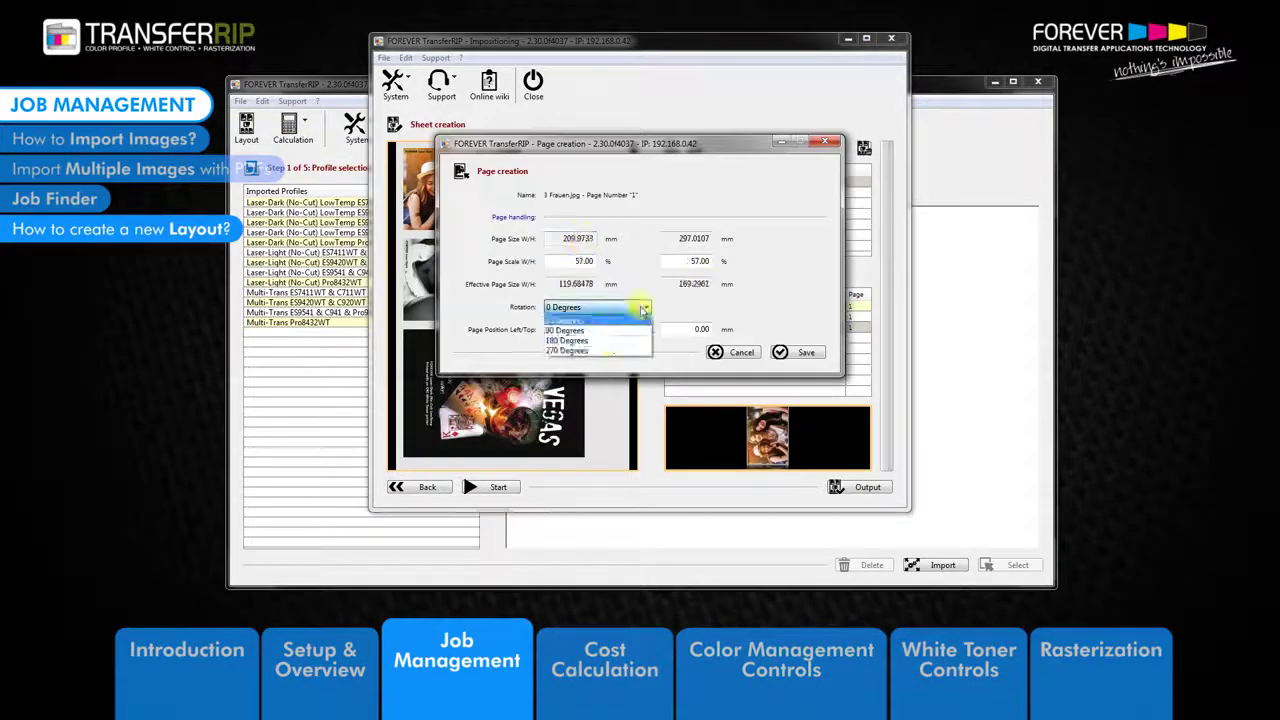
click(586, 317)
click(809, 349)
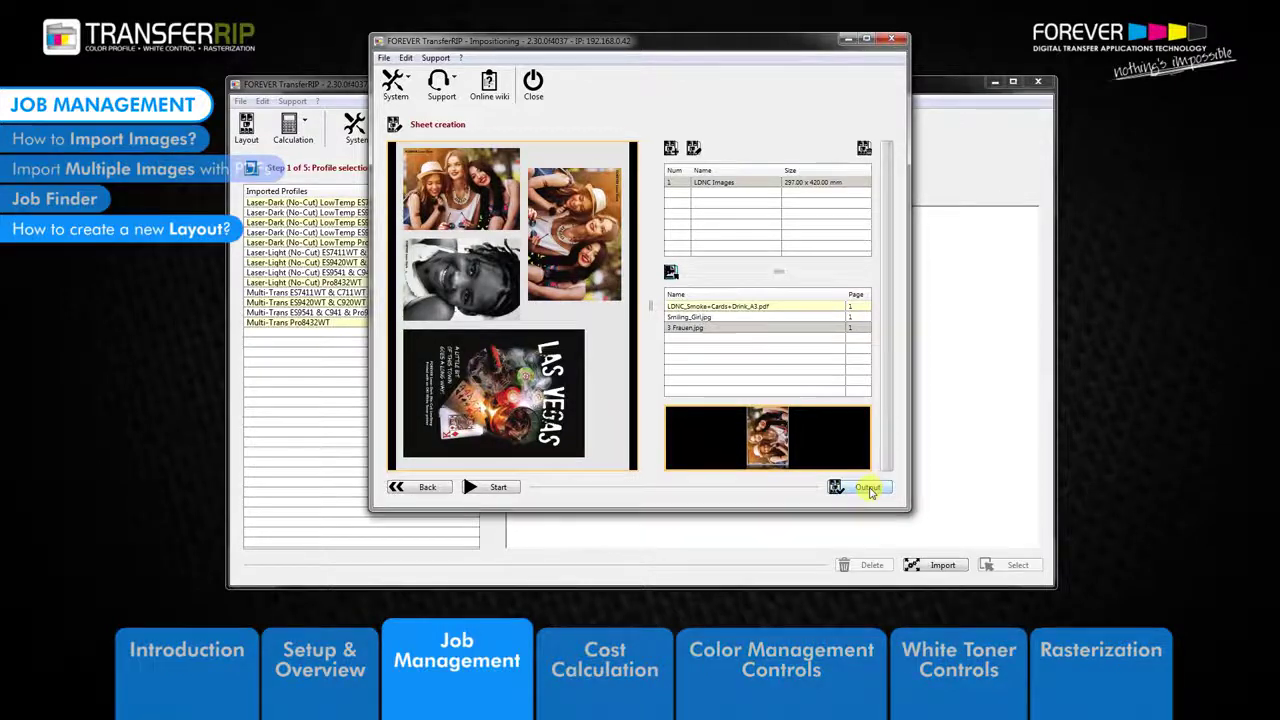
Step: Output the layout as "Dark Media Raster Images" using the first Laser-Dark (No-Cut) LowTemp ES9420WT C920WT Pro9420WT profile
click(866, 488)
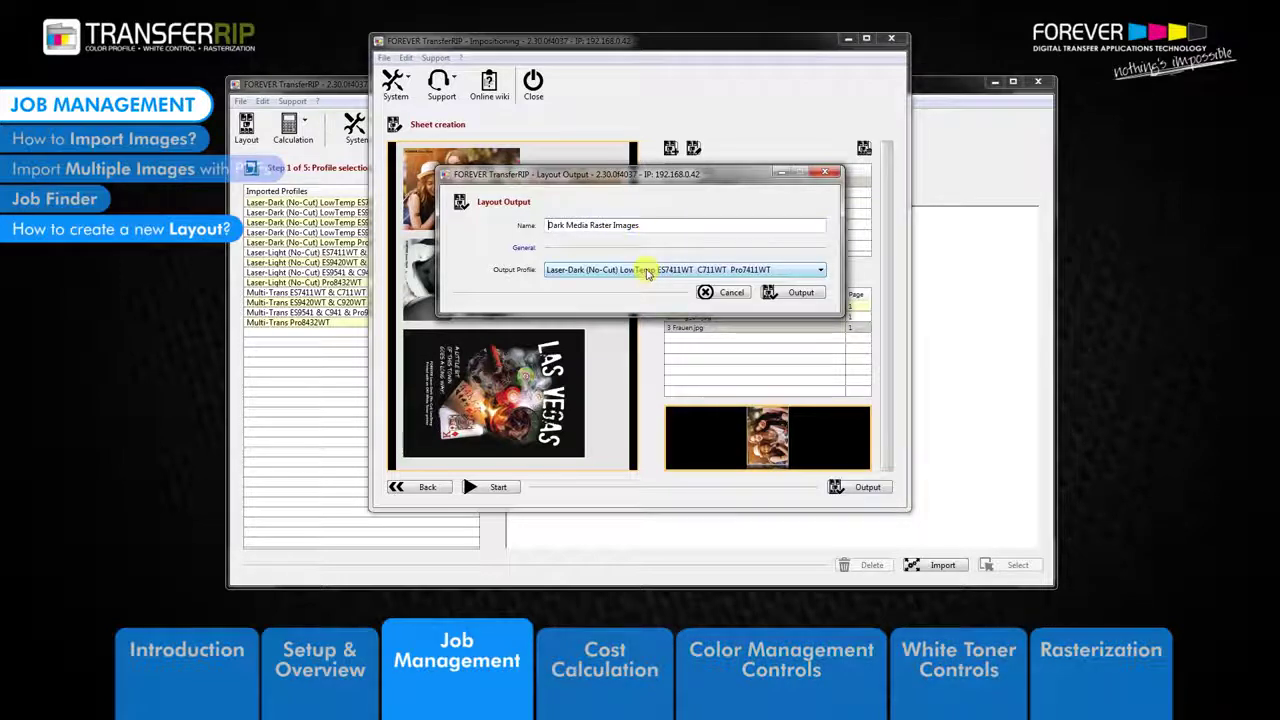
key(BackSpace)
key(BackSpace)
key(BackSpace)
key(BackSpace)
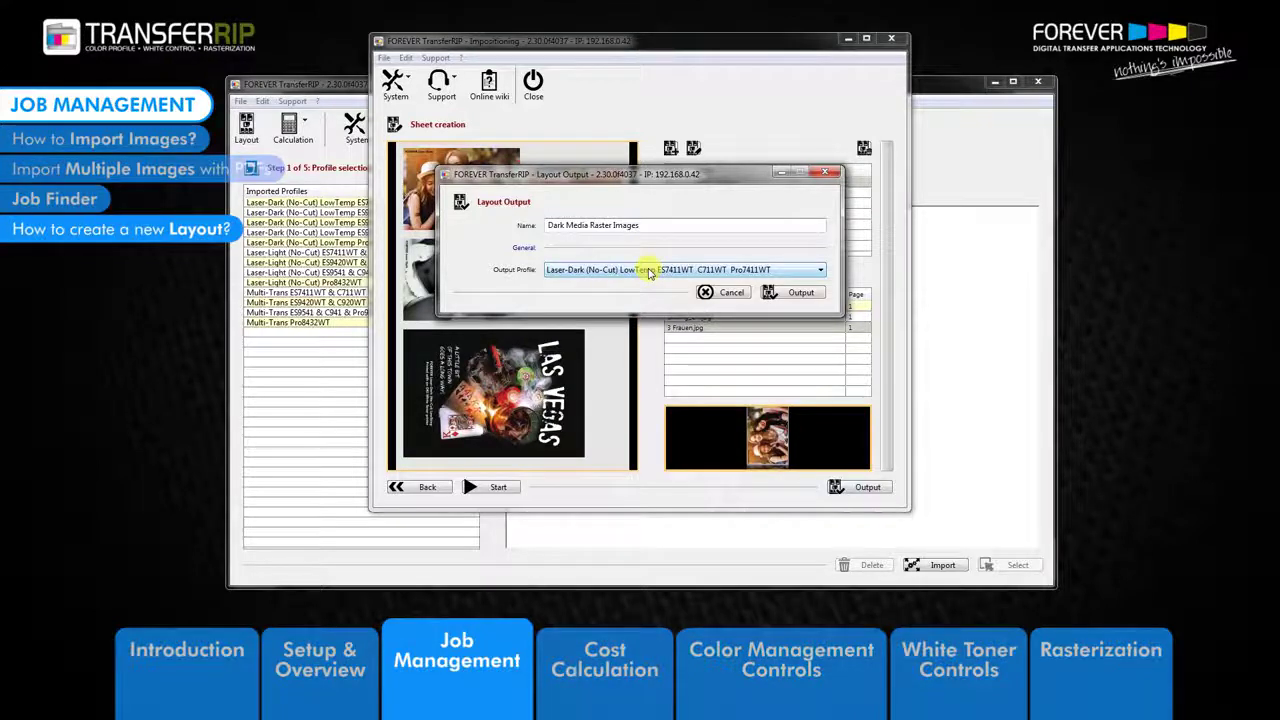
click(650, 271)
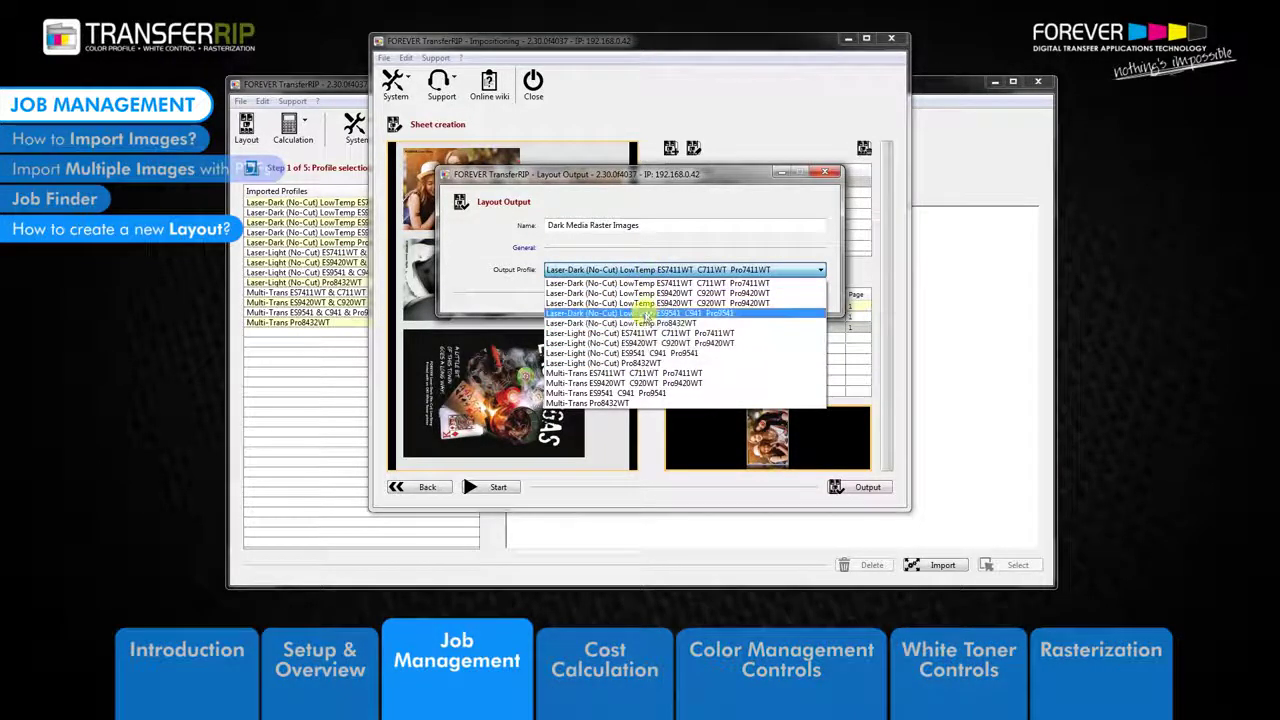
click(645, 293)
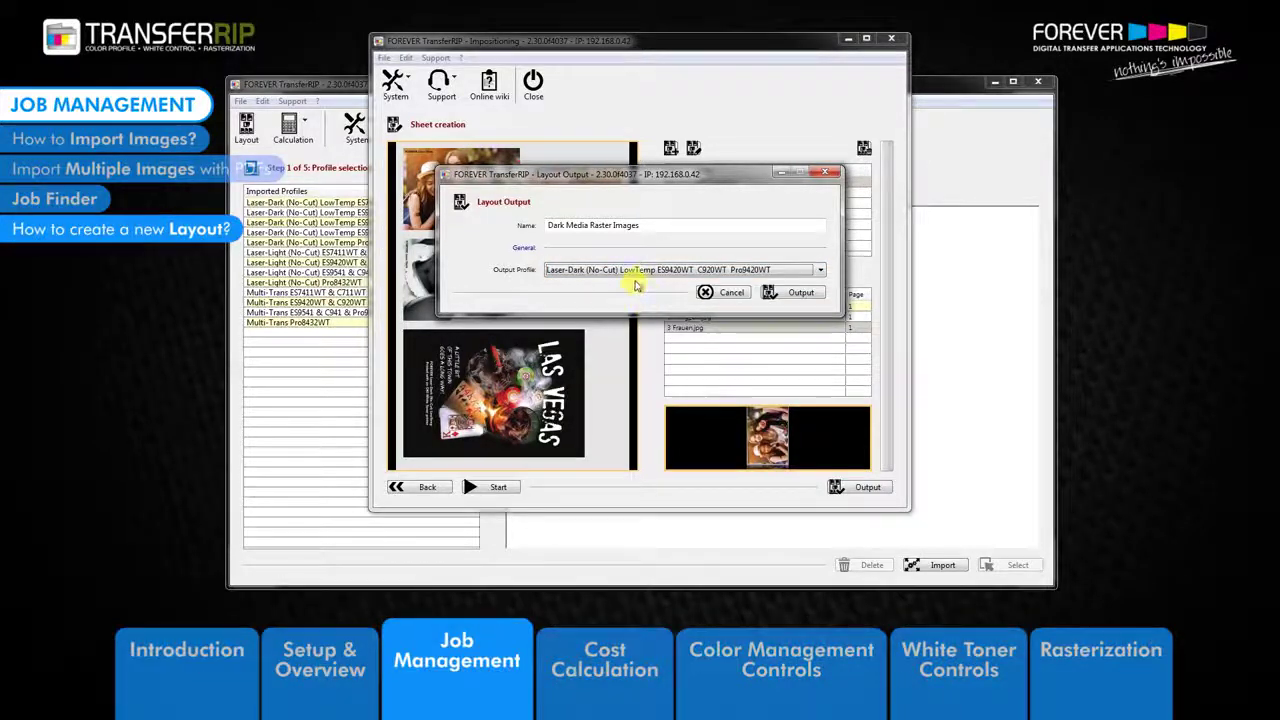
click(640, 270)
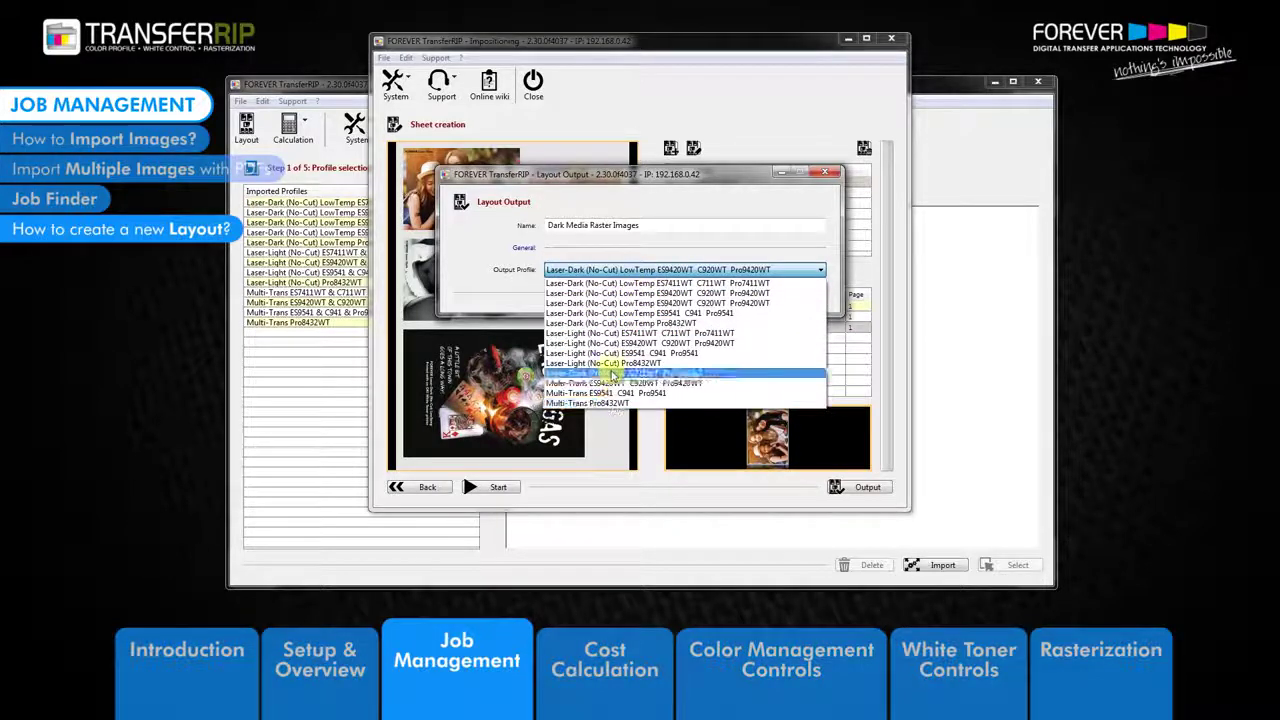
click(516, 278)
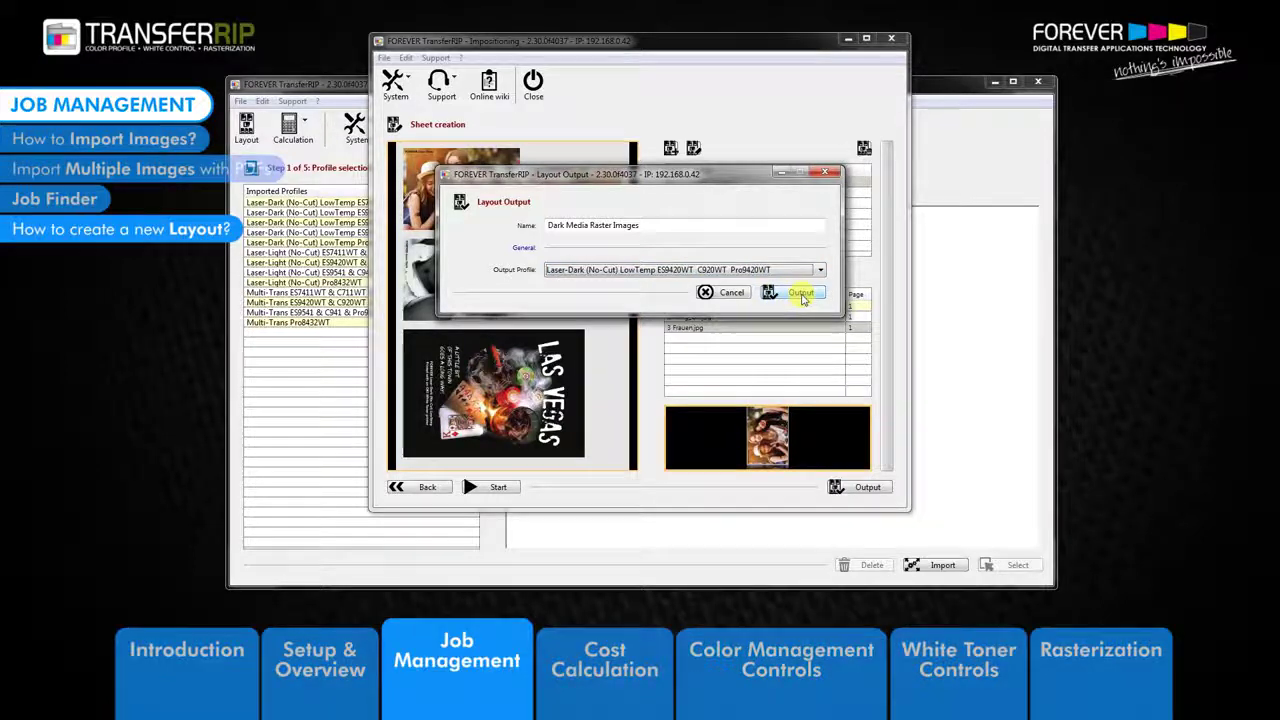
click(801, 295)
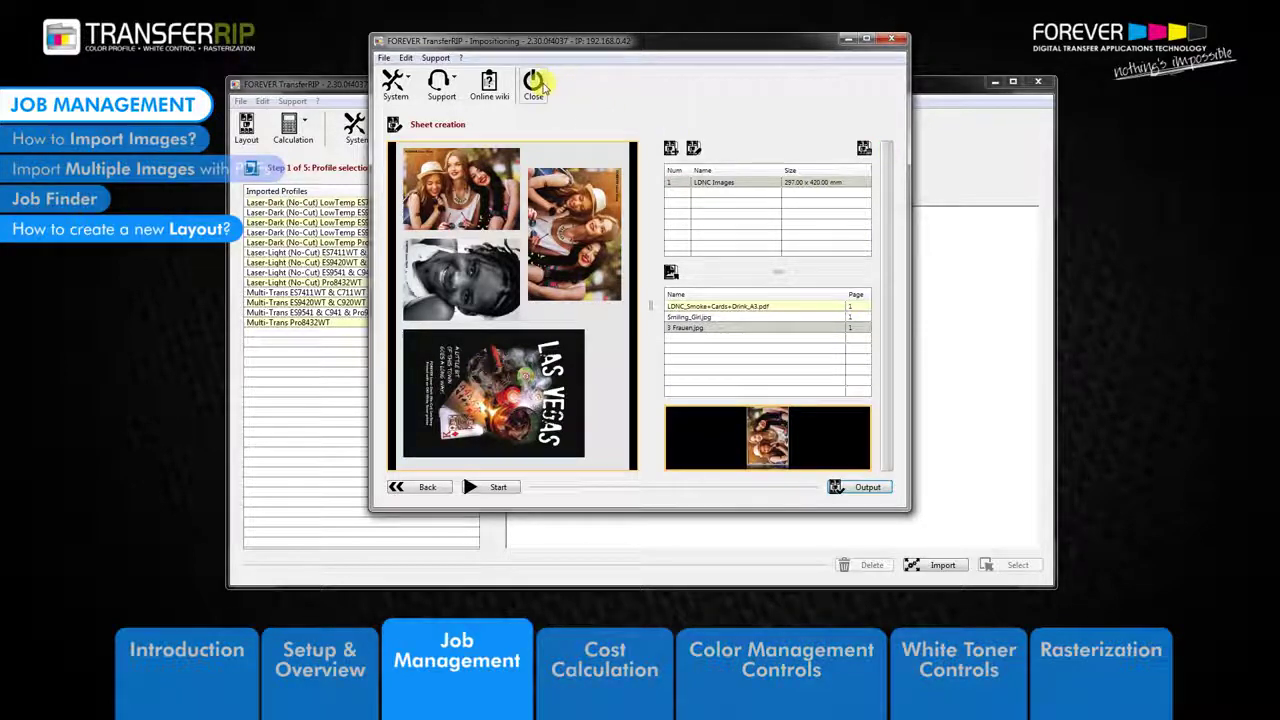
Step: Close the layout window and continue to job selection with the second Laser-Dark (No-Cut) LowTemp ES9420WT & C920WT profile
click(533, 84)
click(410, 222)
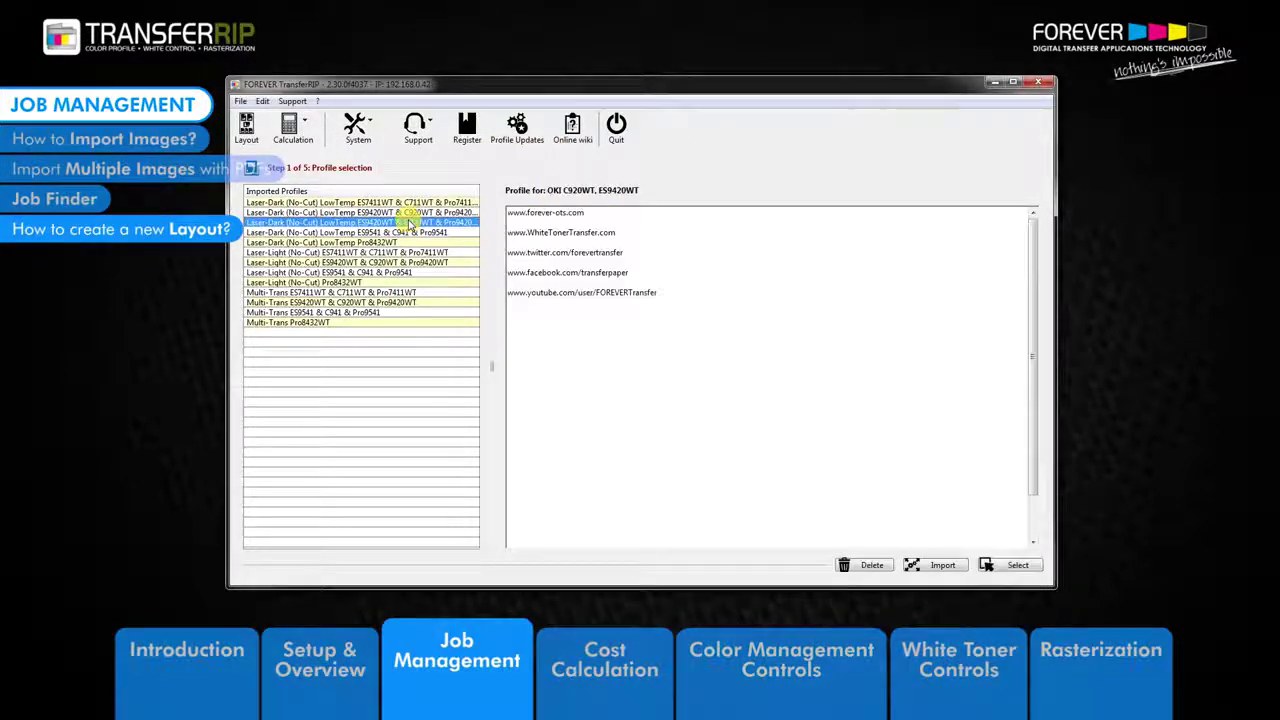
click(1015, 565)
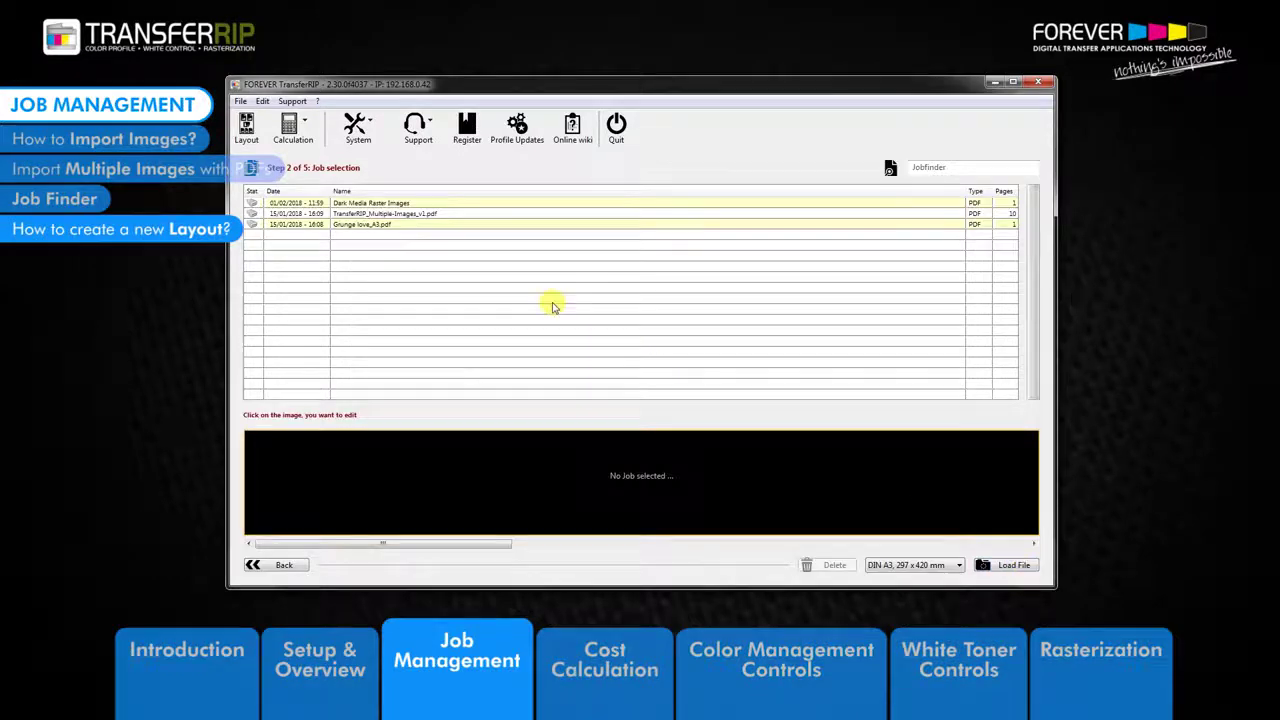
Step: Select the Dark Media Raster Images job and open its page for editing
click(378, 205)
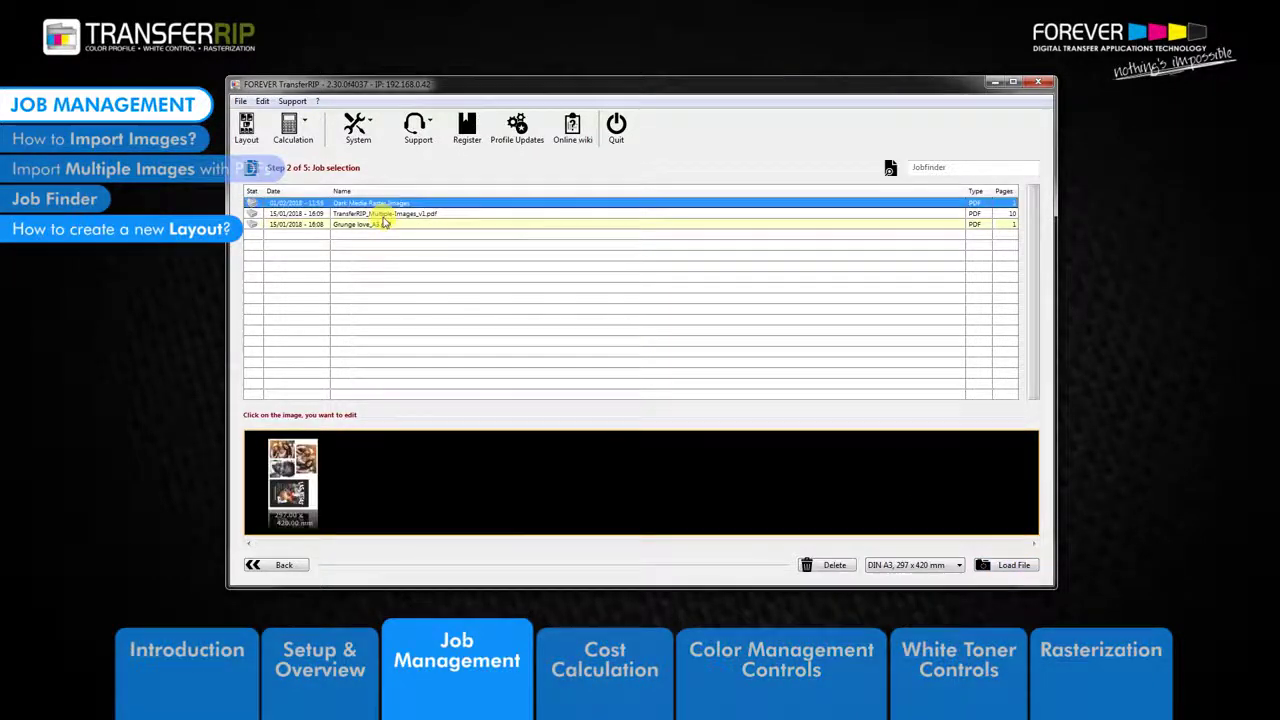
click(288, 468)
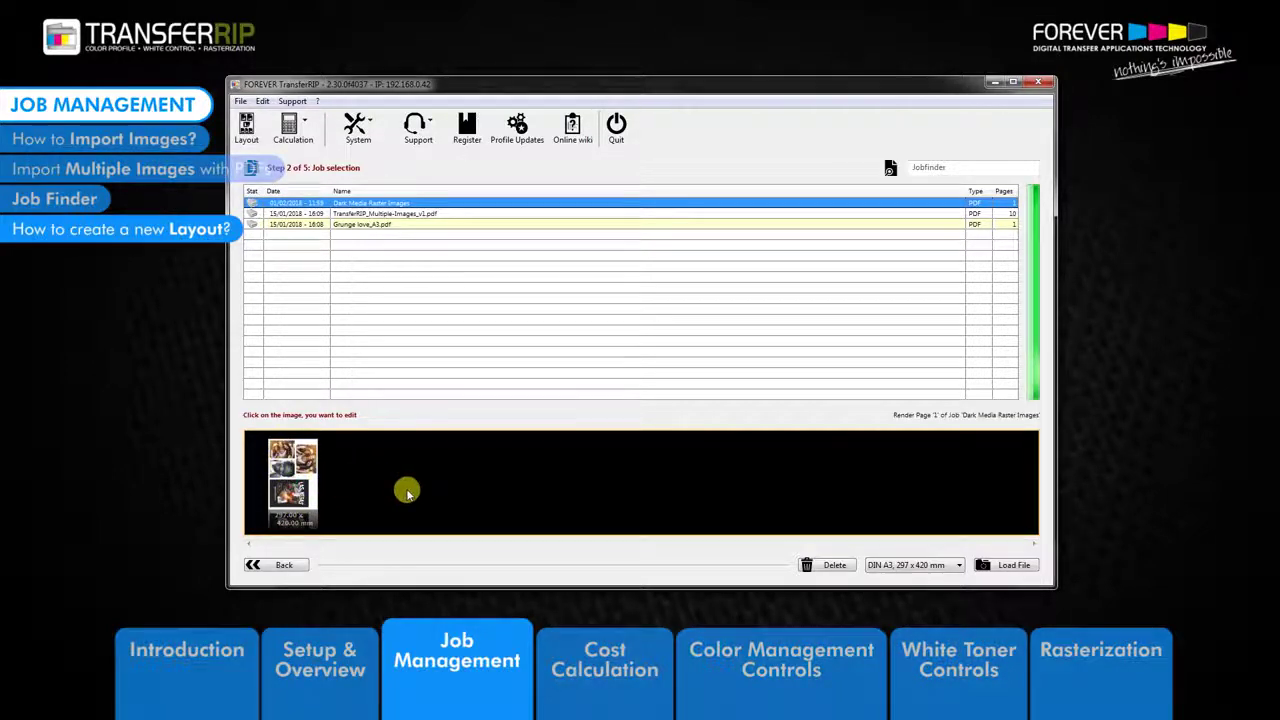